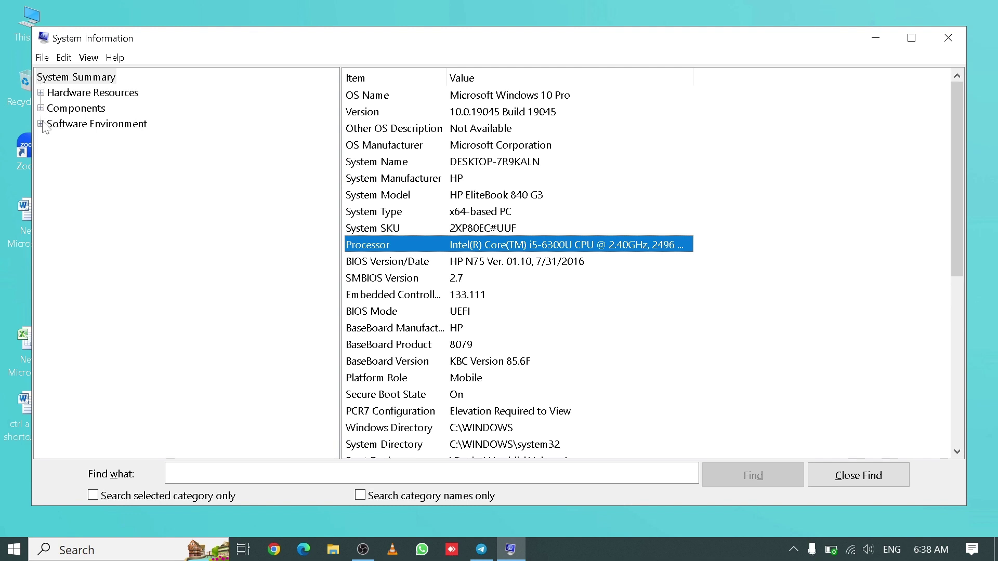
Expand the Software Environment category and view its System Drivers and Running Tasks lists.
click(41, 124)
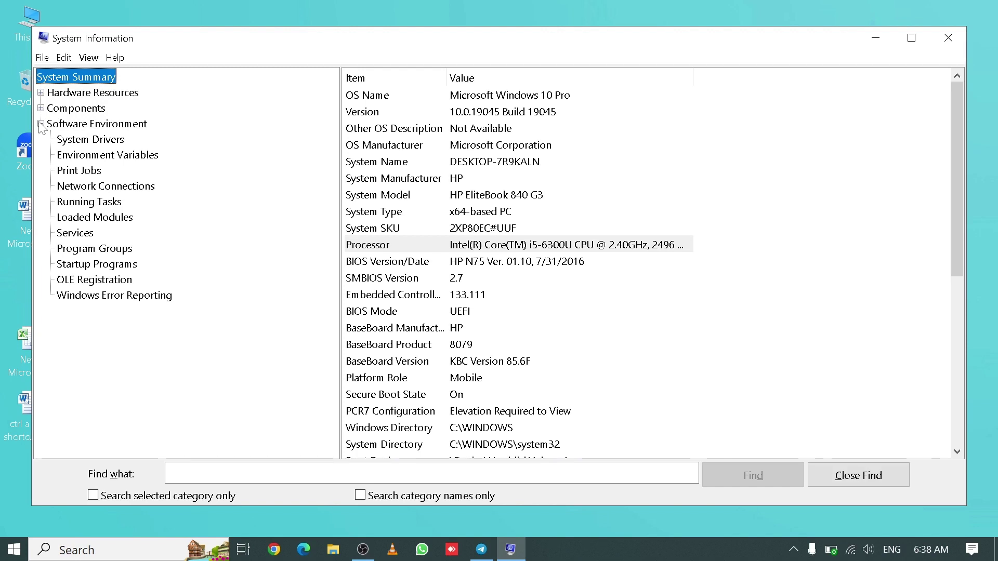
click(81, 145)
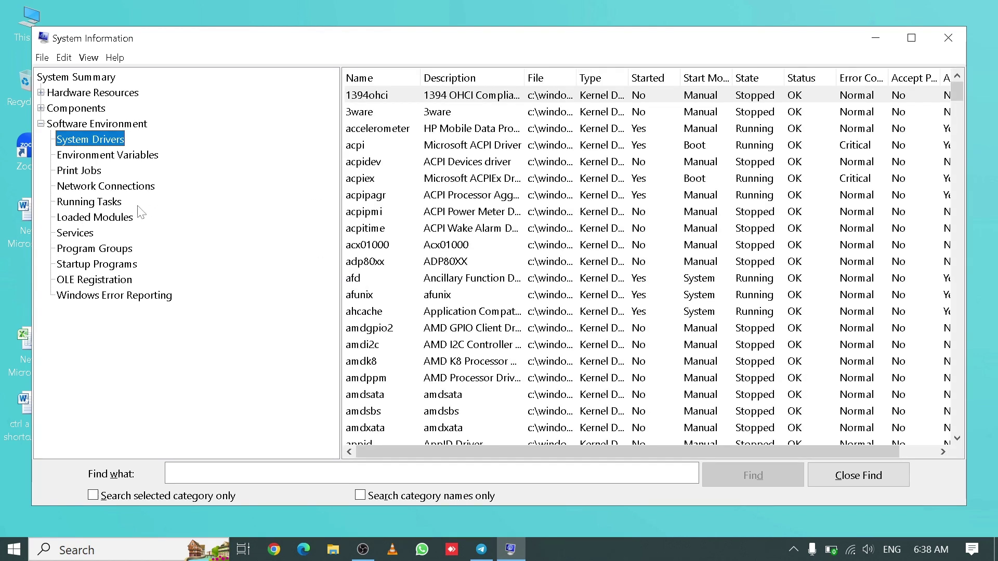
click(106, 206)
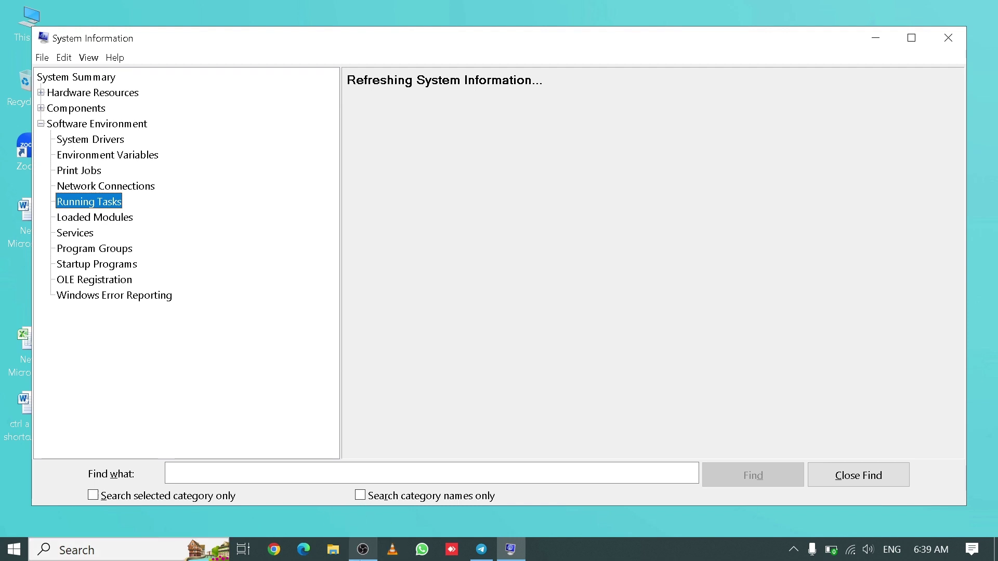
click(363, 550)
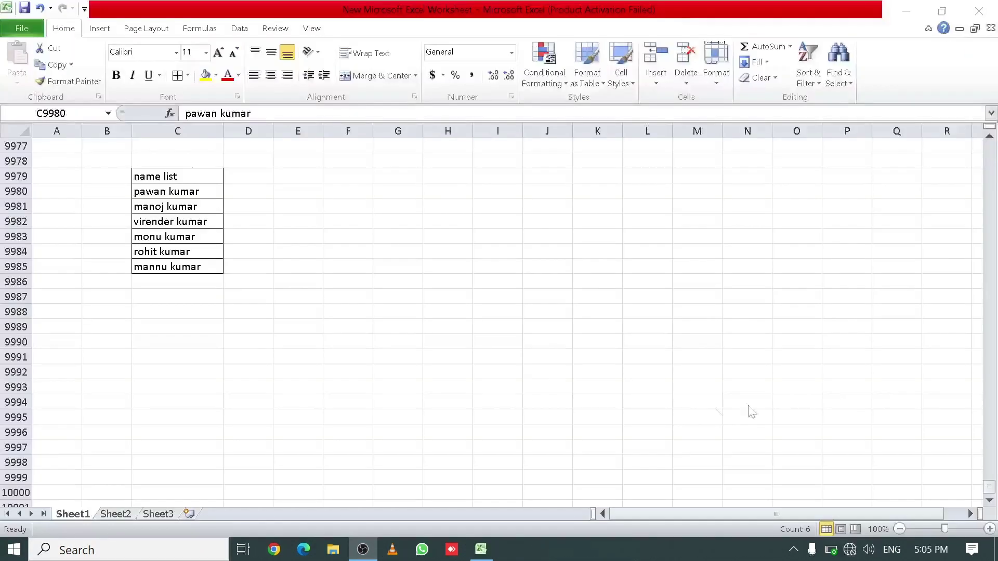
Strip the surnames from the name list in C9980:C9985 by replacing every match of " *" (space and asterisk) with nothing.
key(ctrl+shift+Down)
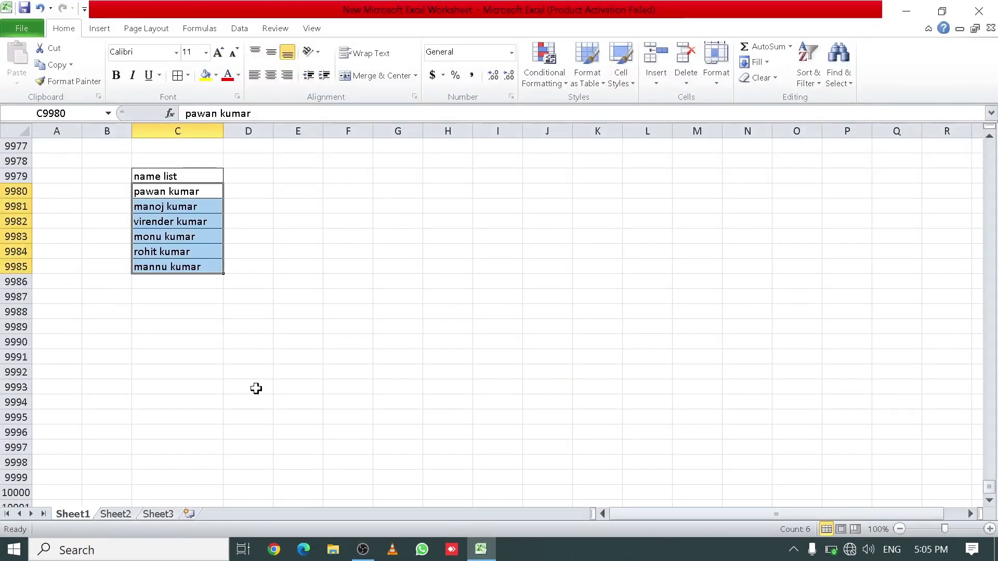
key(ctrl+f)
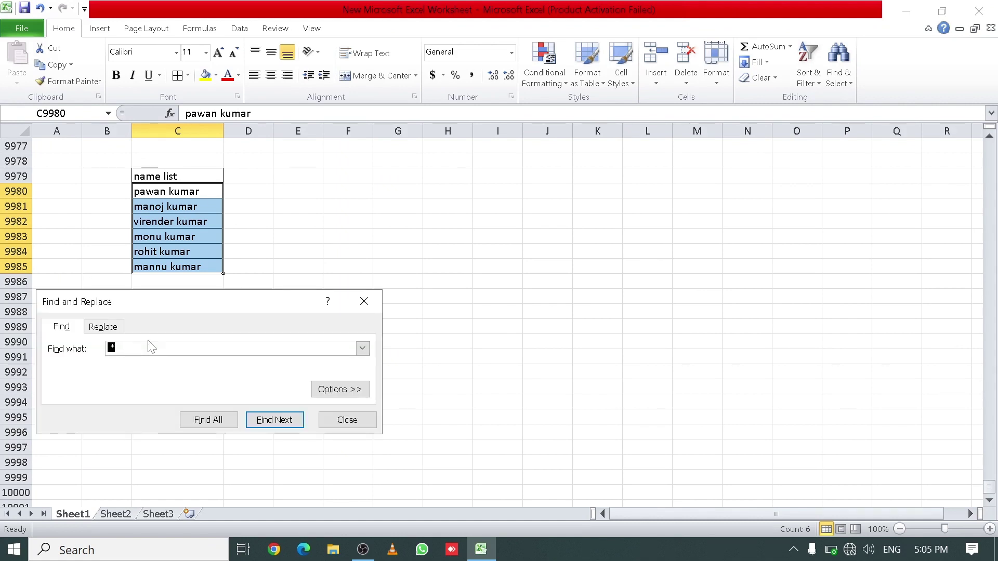
click(103, 327)
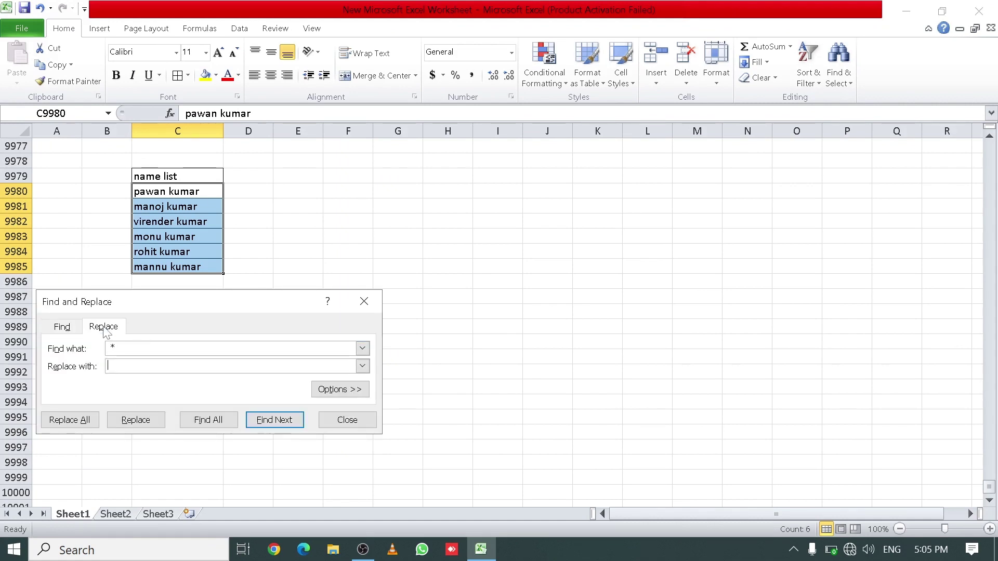
drag(116, 349, 93, 349)
key(BackSpace)
click(86, 422)
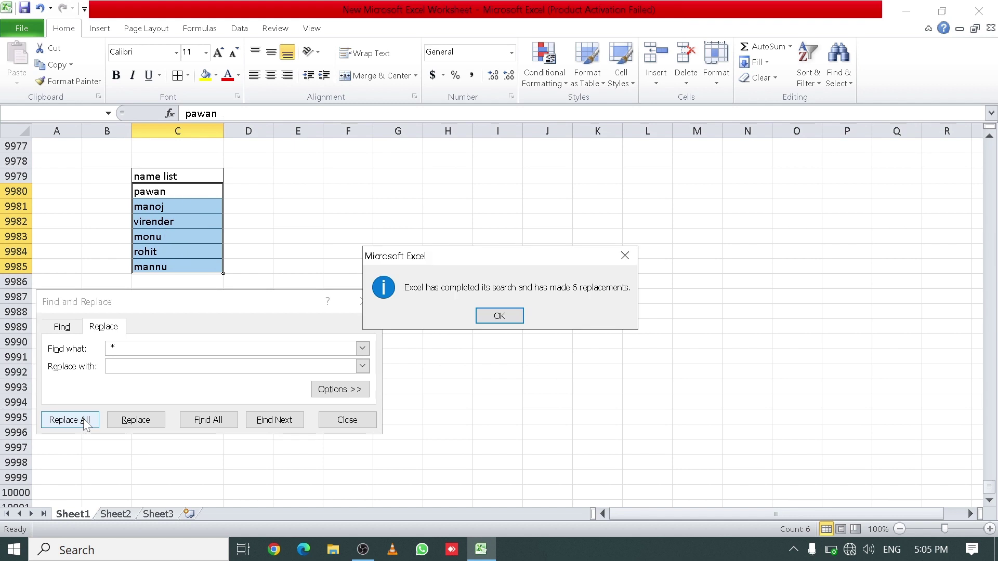
click(502, 315)
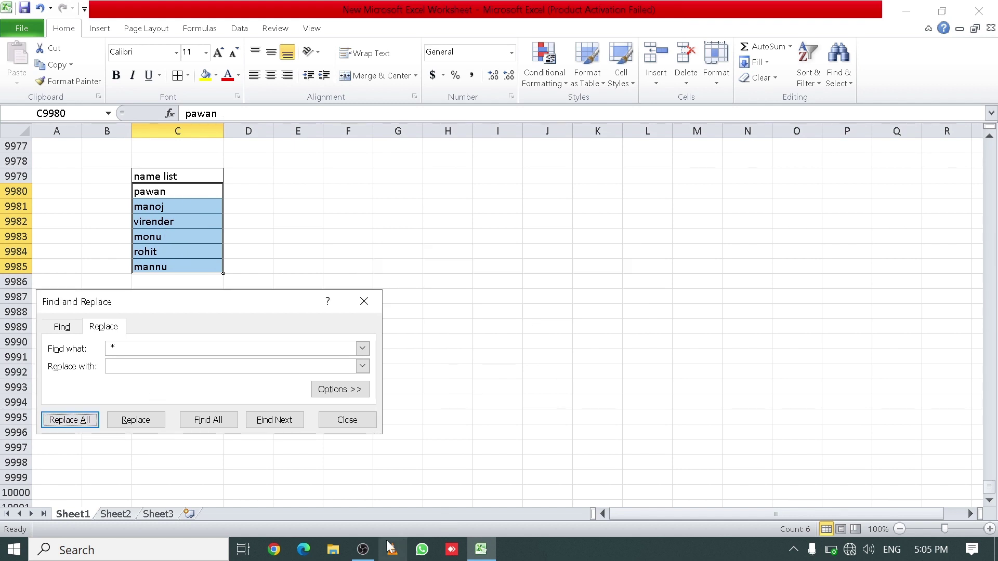
click(363, 549)
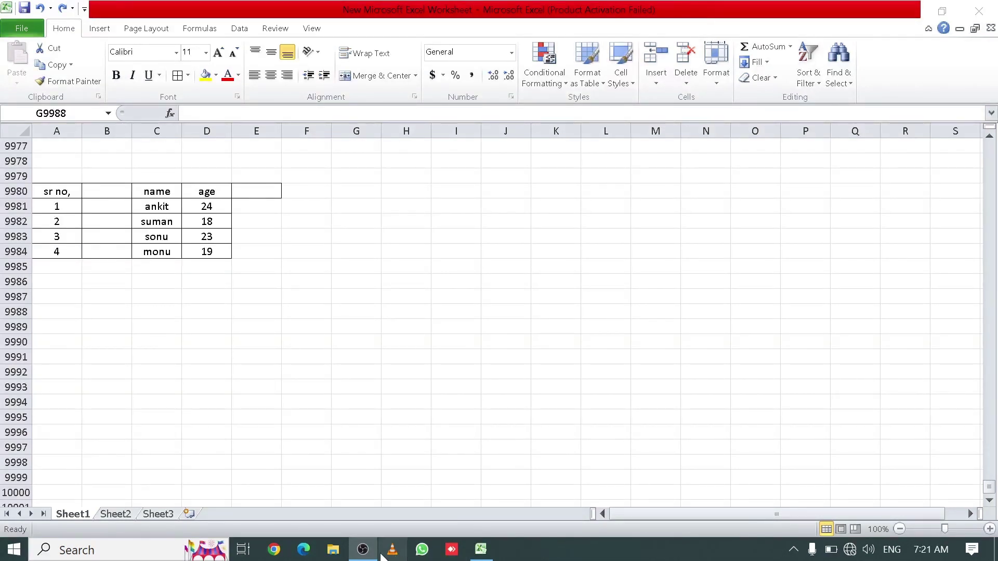
Hide the empty column B between the "sr no," and "name" columns.
click(363, 550)
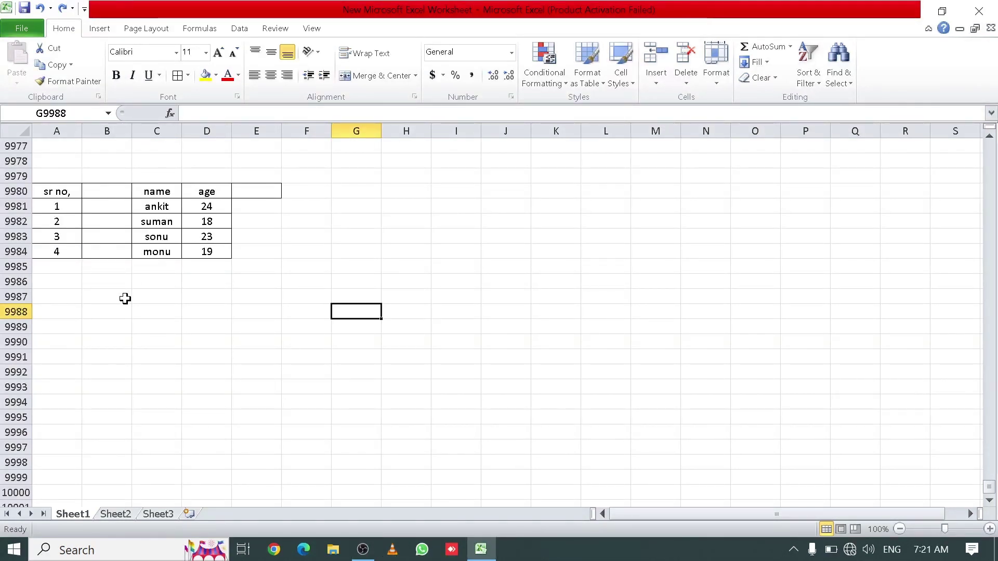
click(106, 130)
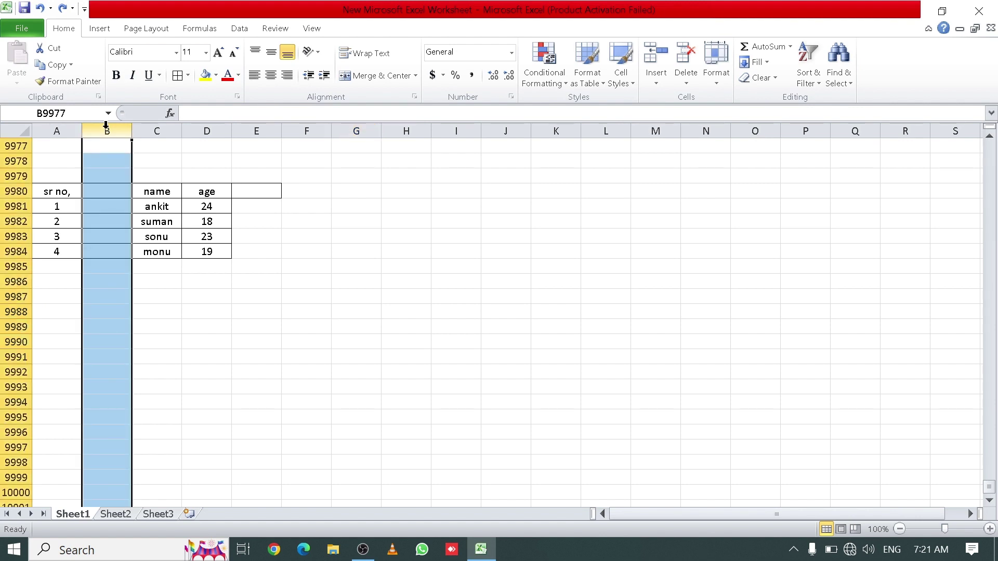
key(ctrl+minus)
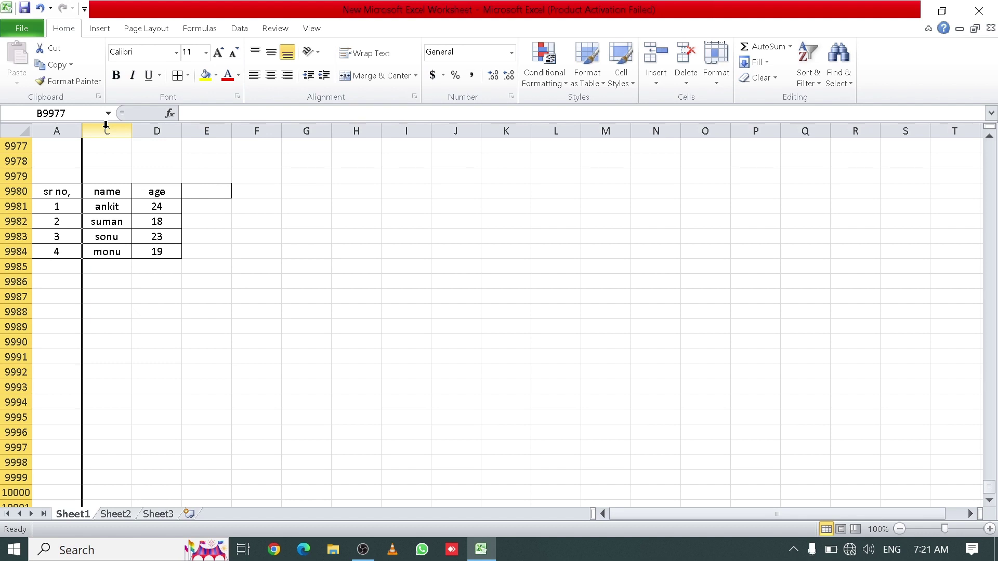
click(160, 281)
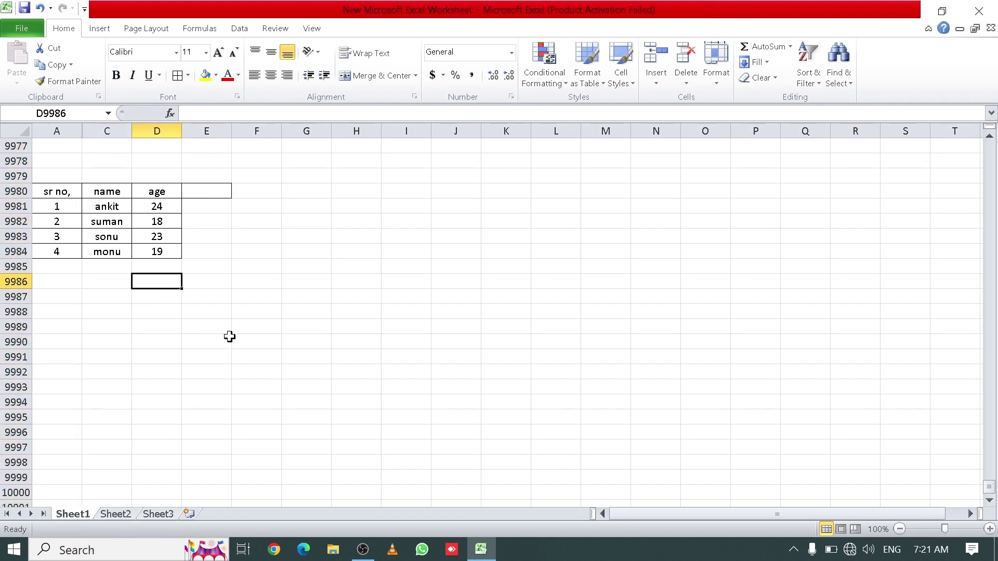
Make the table headers "sr no,", "name" and "age" in row 9980 bold.
click(57, 191)
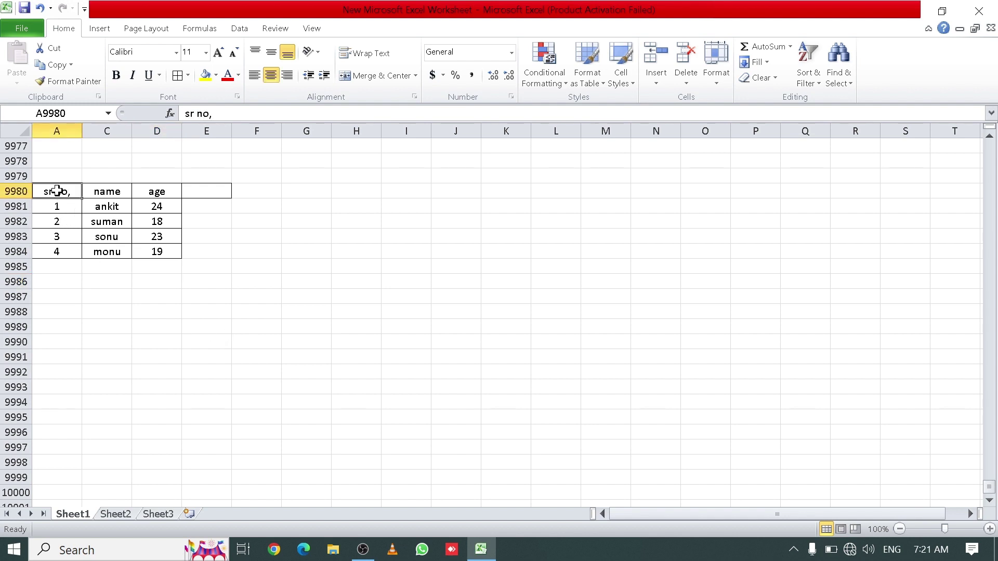
key(ctrl+b)
click(99, 192)
key(ctrl+b)
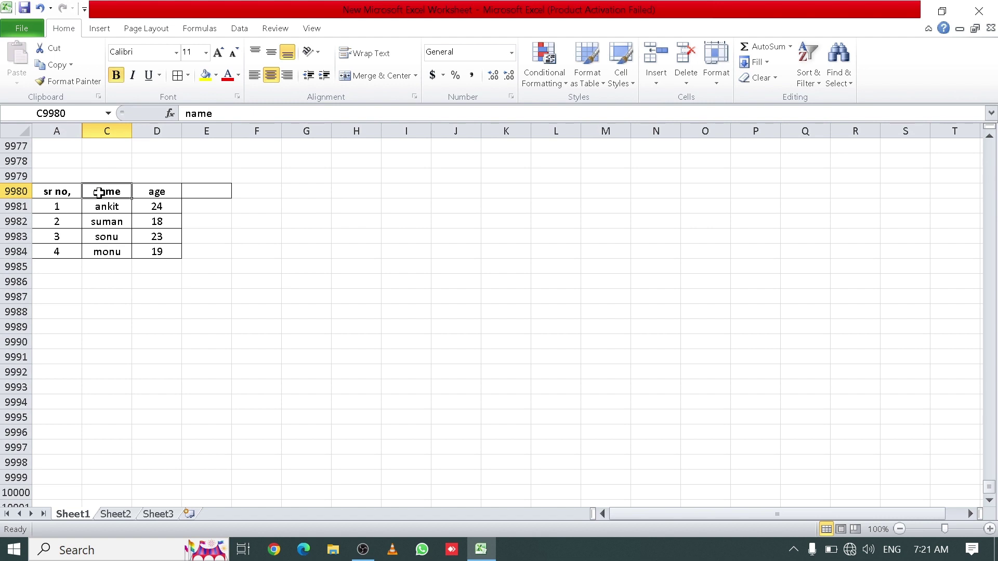
click(152, 188)
key(ctrl+b)
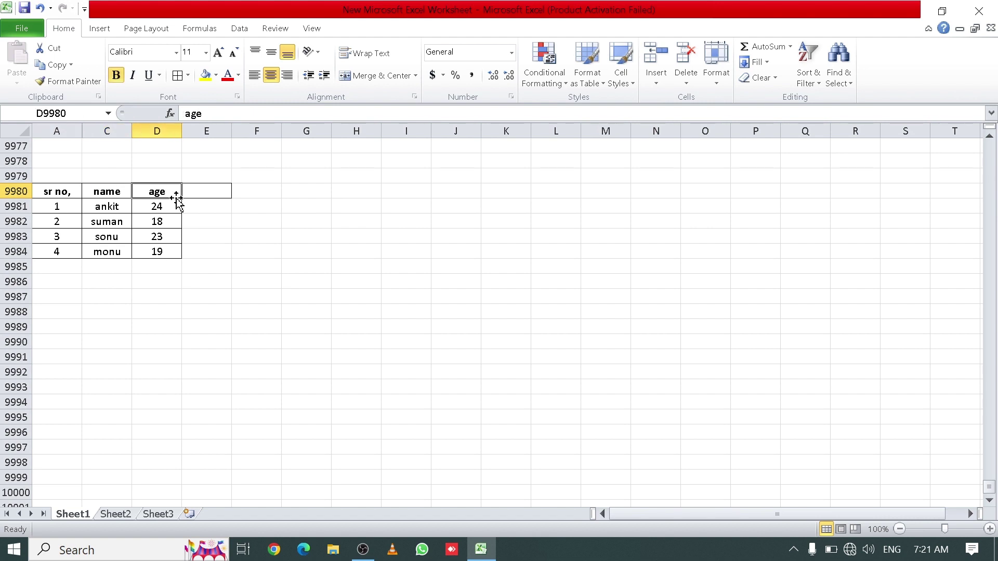
Italicize the table headers "sr no,", "name" and "age" in row 9980.
click(68, 193)
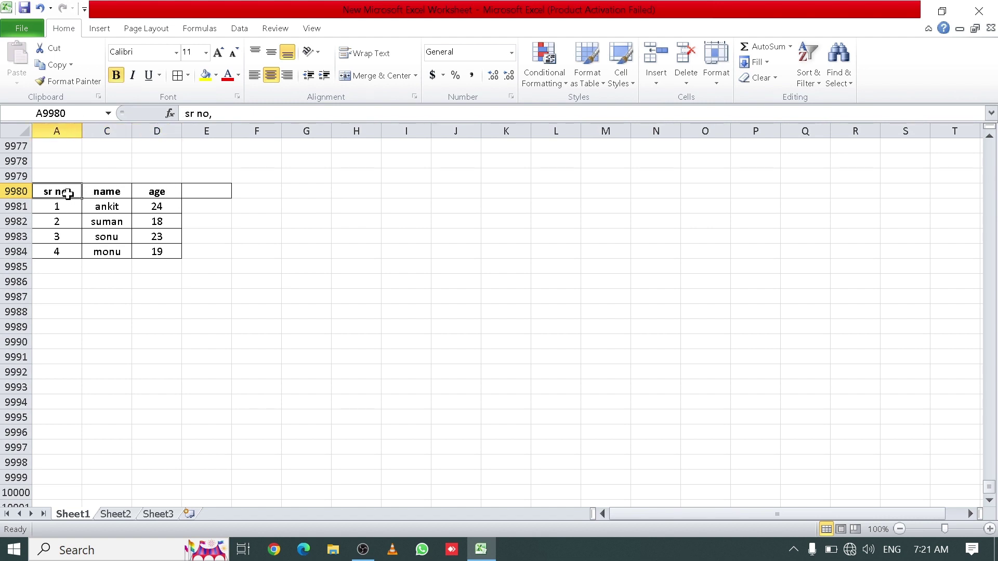
key(ctrl+i)
click(99, 186)
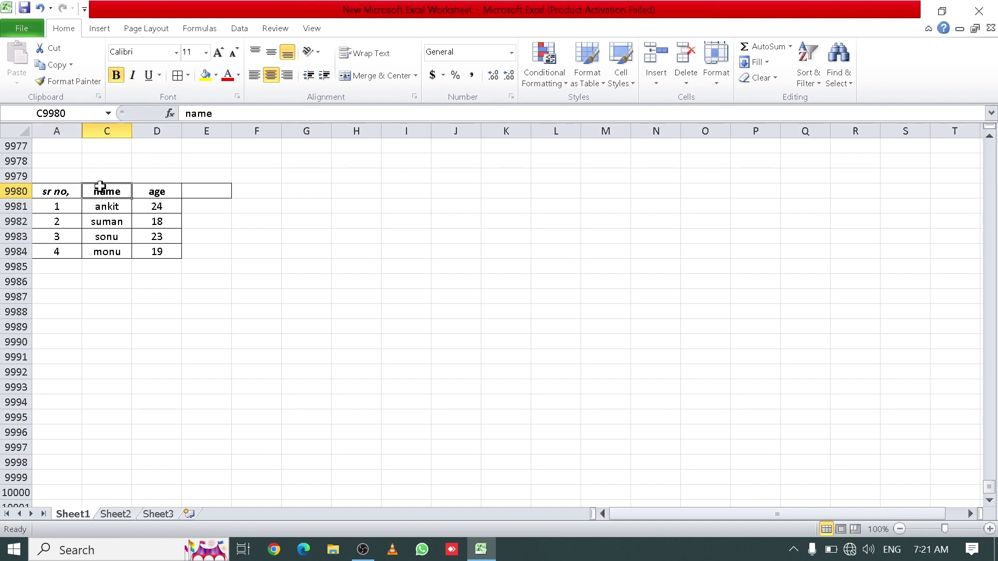
key(ctrl+i)
click(149, 193)
key(ctrl+i)
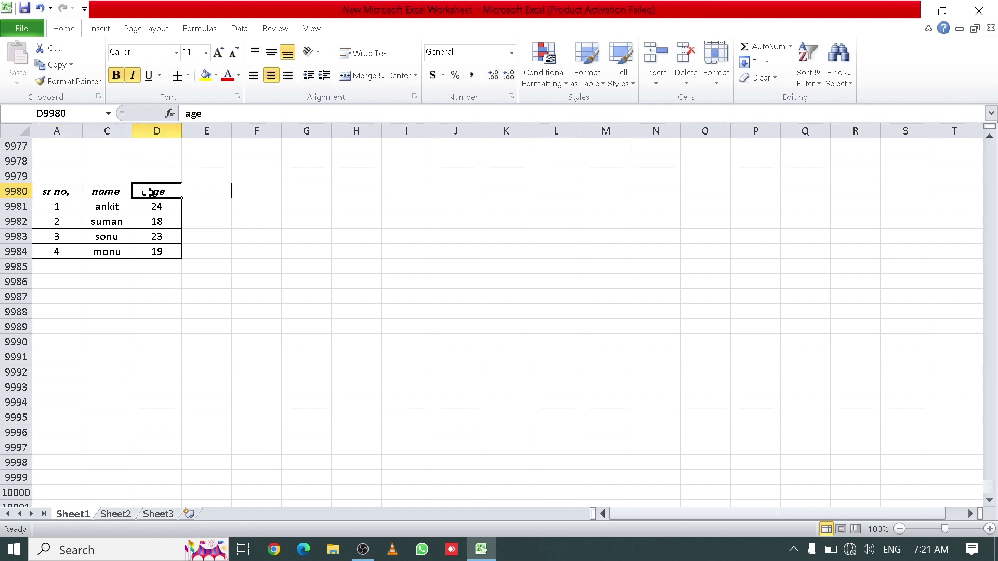
click(251, 271)
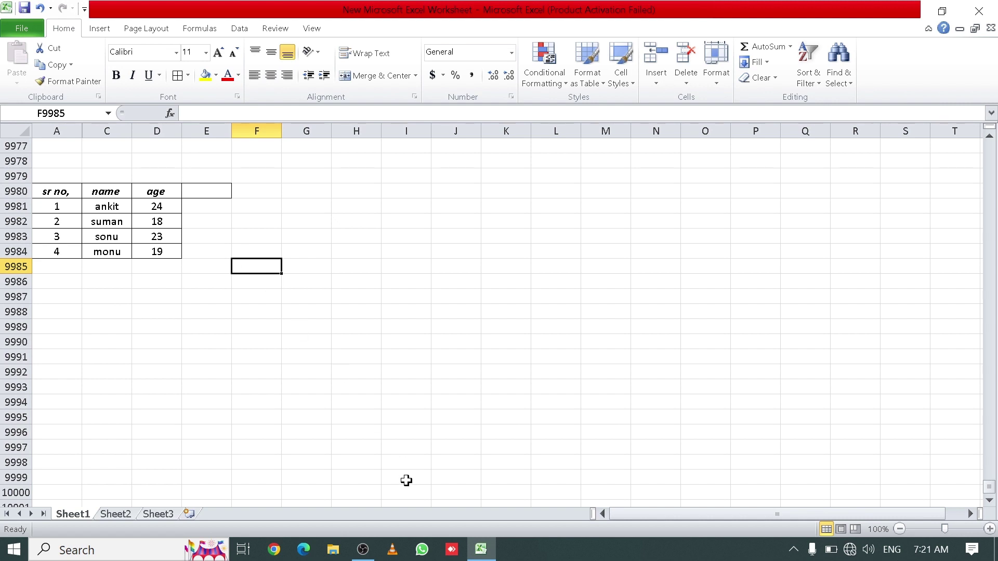
click(364, 552)
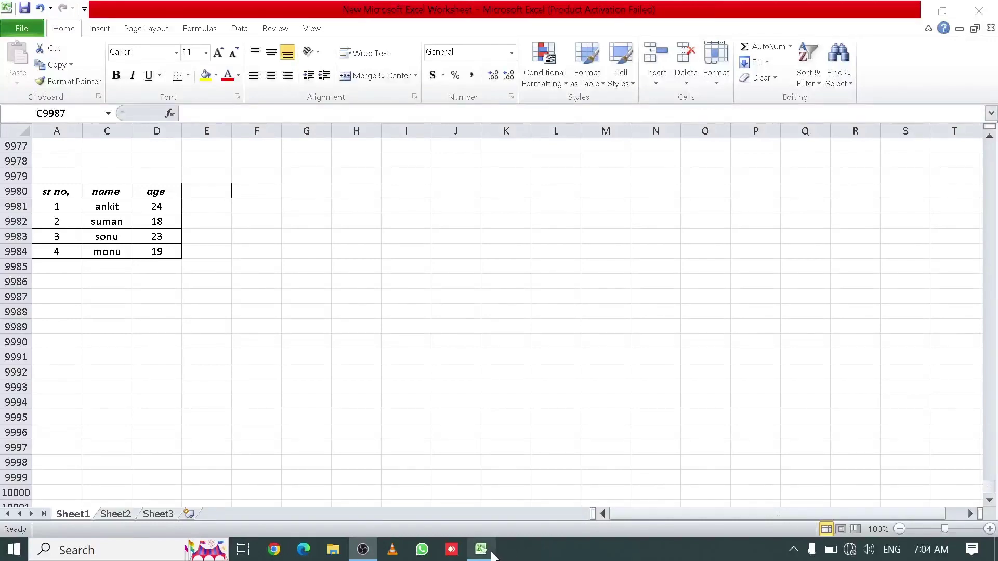
Paste the copied Language facts logo picture at cell C9987 and delete it, three times in a row.
click(492, 554)
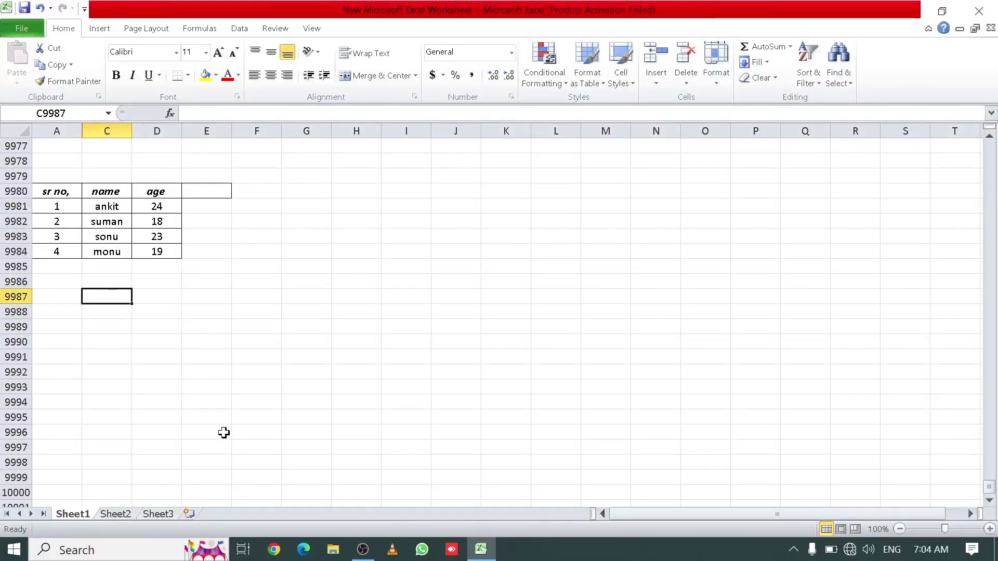
key(ctrl+v)
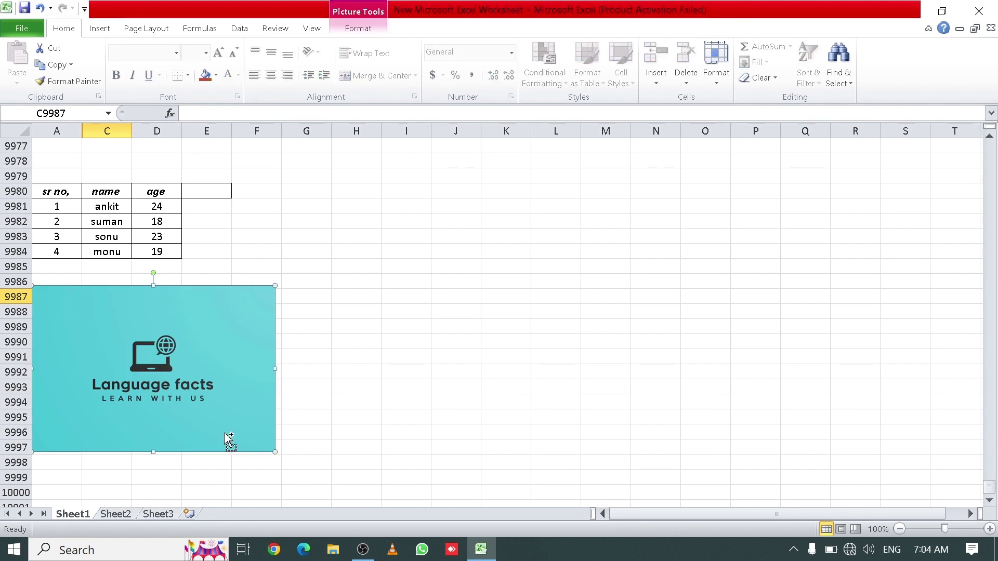
key(Delete)
key(ctrl+v)
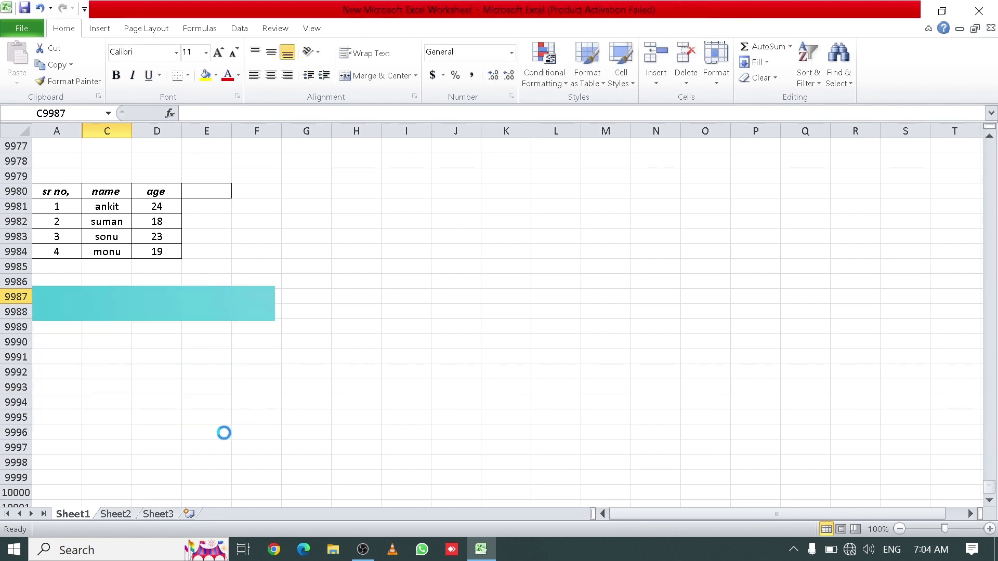
key(Delete)
key(ctrl+v)
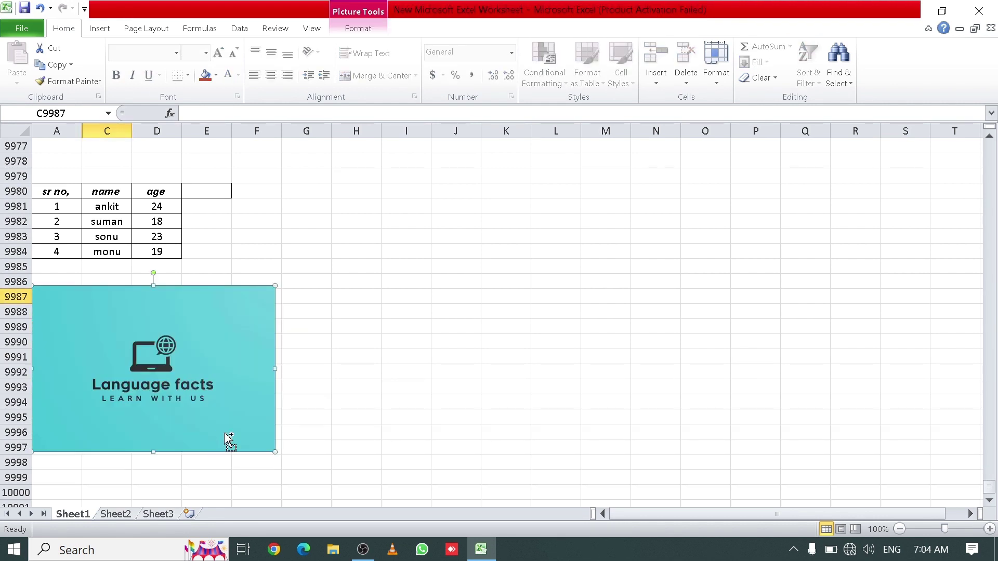
key(Delete)
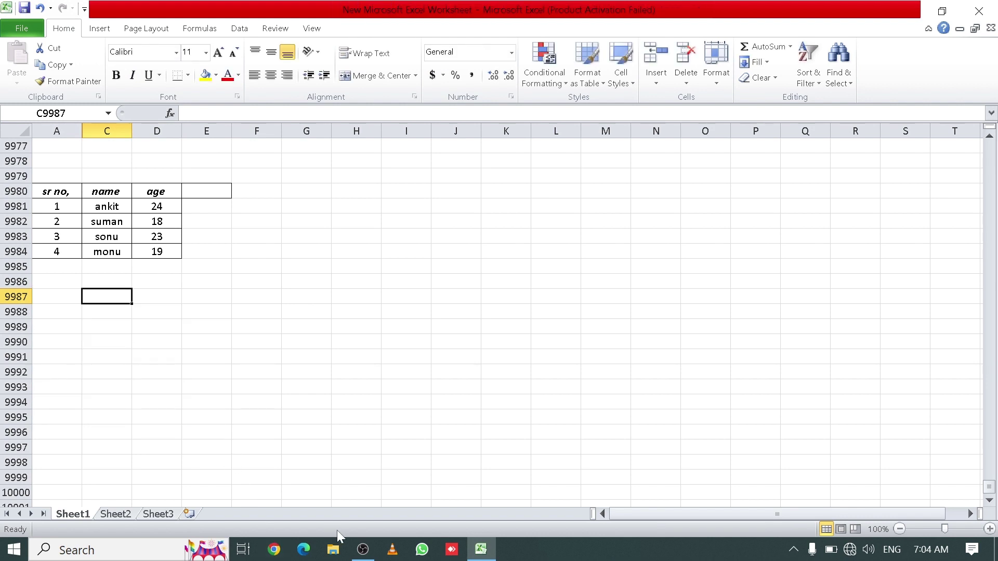
click(362, 550)
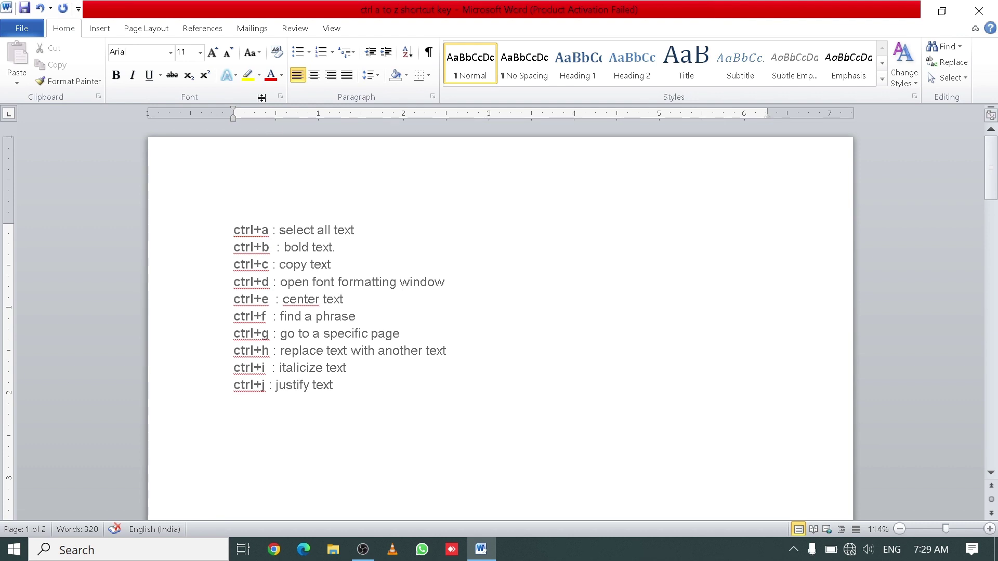
Select the whole Word document and cycle its letter case between sentence case and uppercase, ending with all text in uppercase.
click(259, 53)
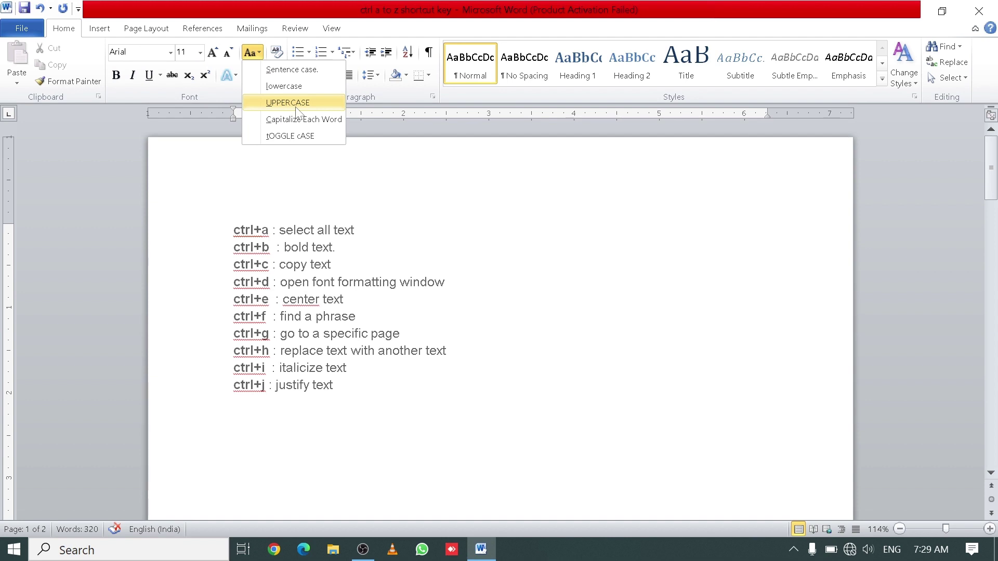
click(441, 239)
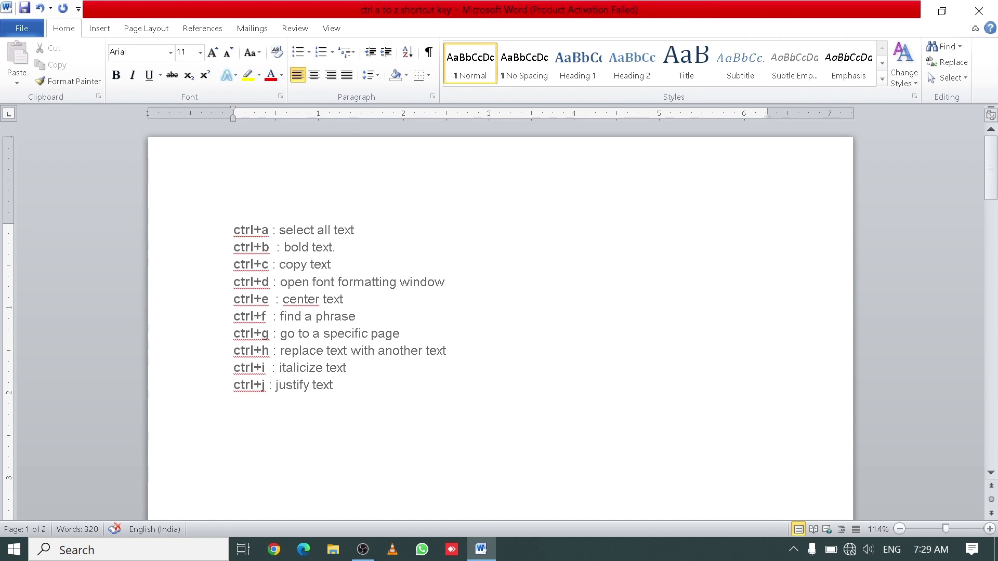
key(ctrl+a)
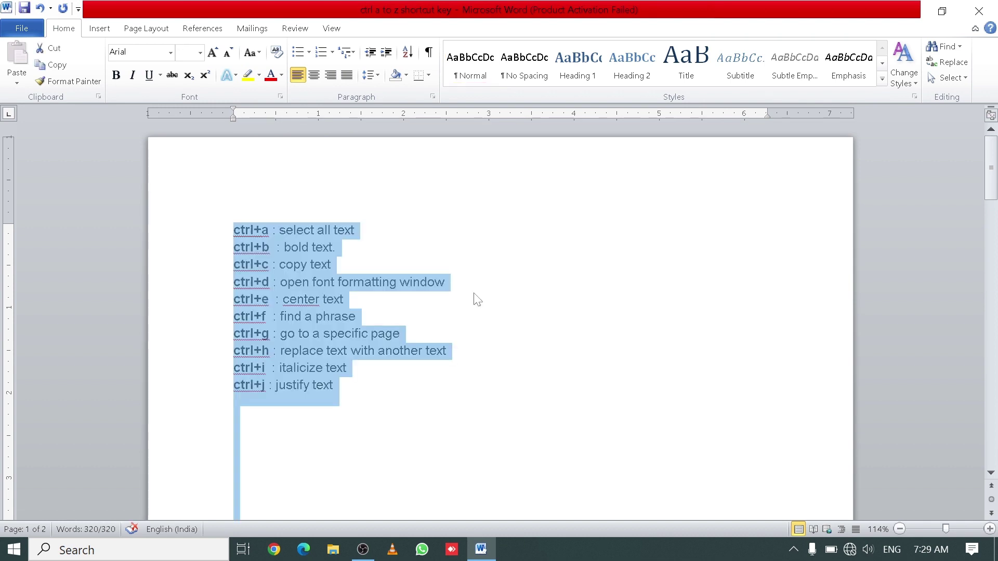
key(shift+F3)
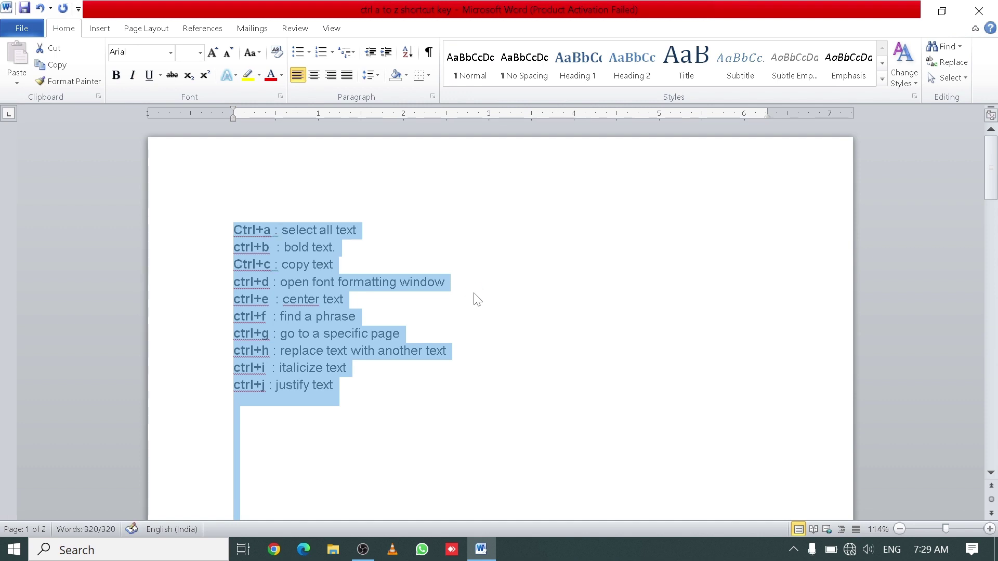
key(shift+F3)
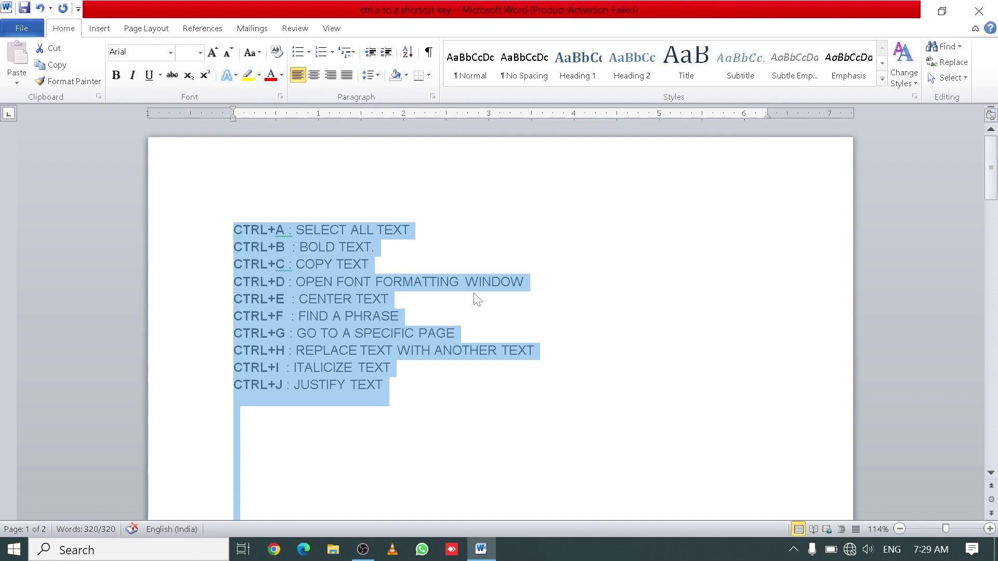
key(shift+F3)
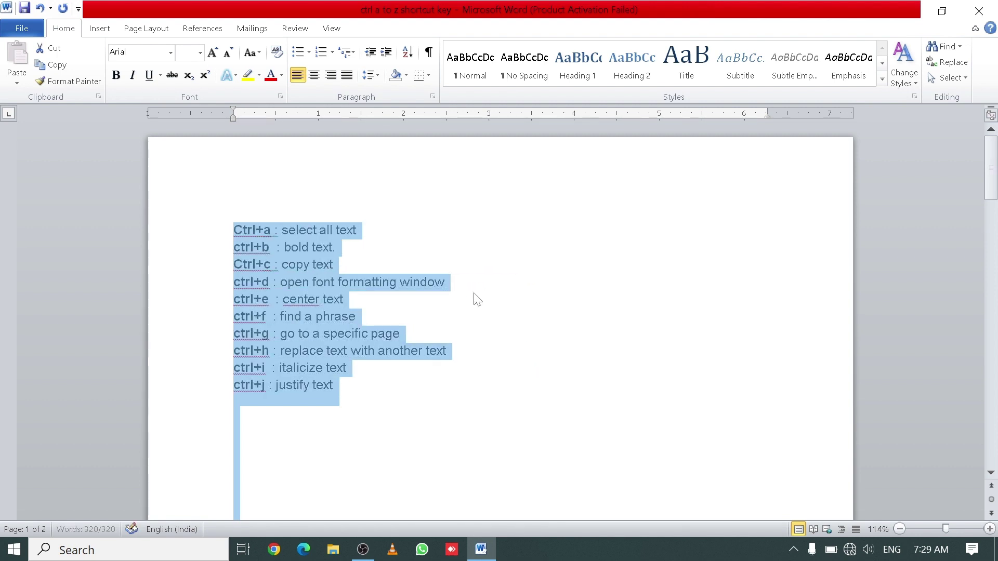
key(shift+F3)
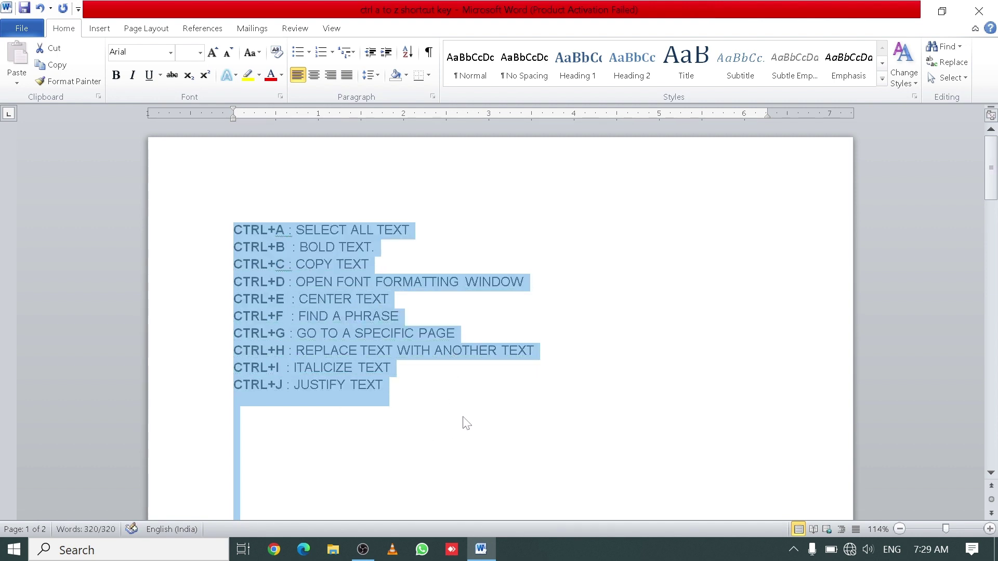
Enter "9th 10th 11th" in the blank Word document, with each "th" automatically formatted as superscript.
click(593, 446)
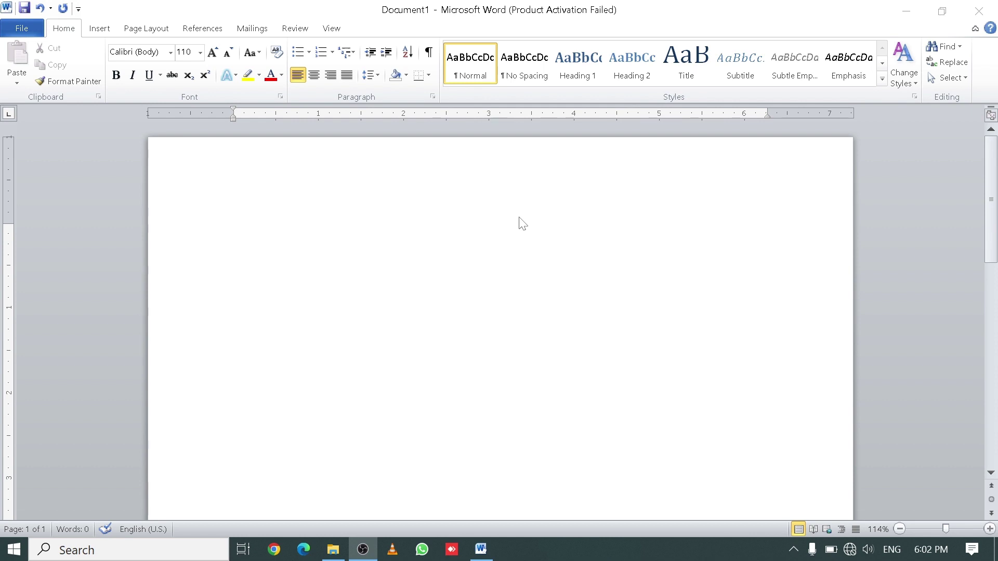
click(482, 551)
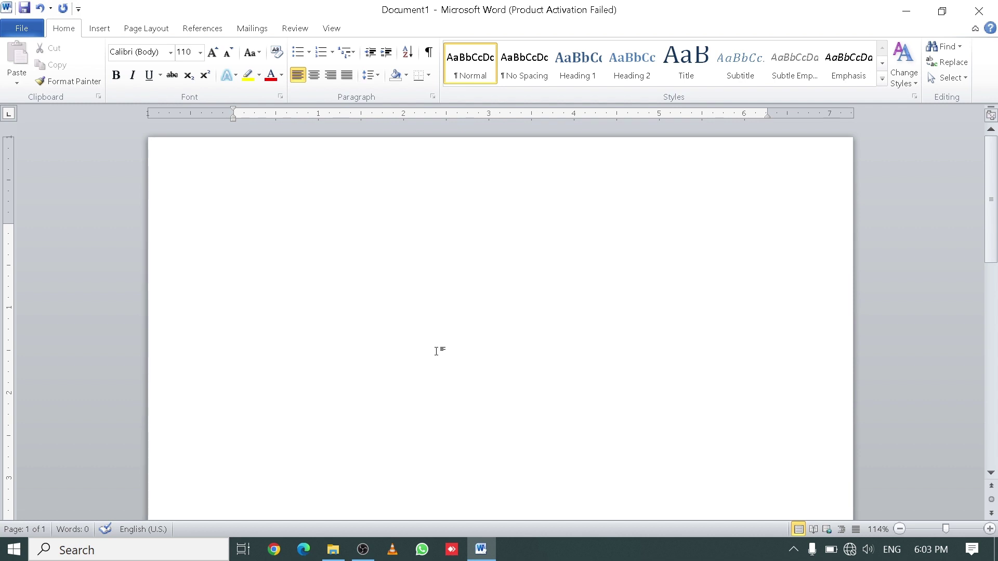
text(9th)
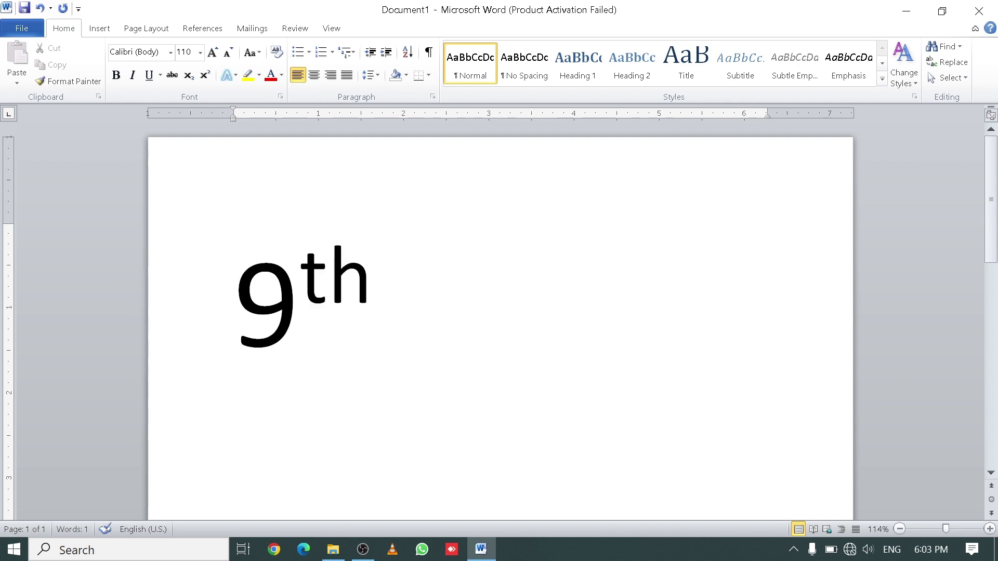
text( 10)
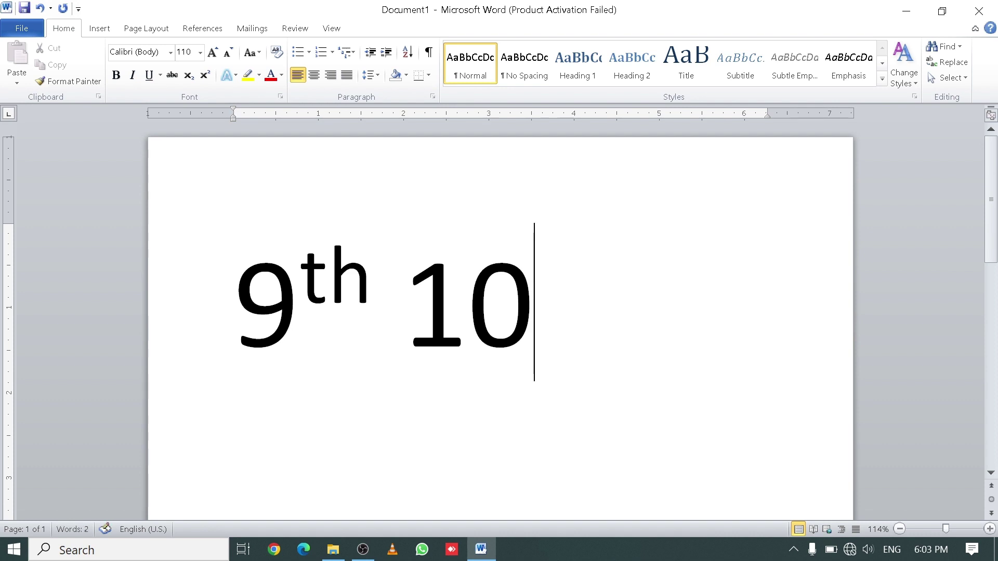
text(th)
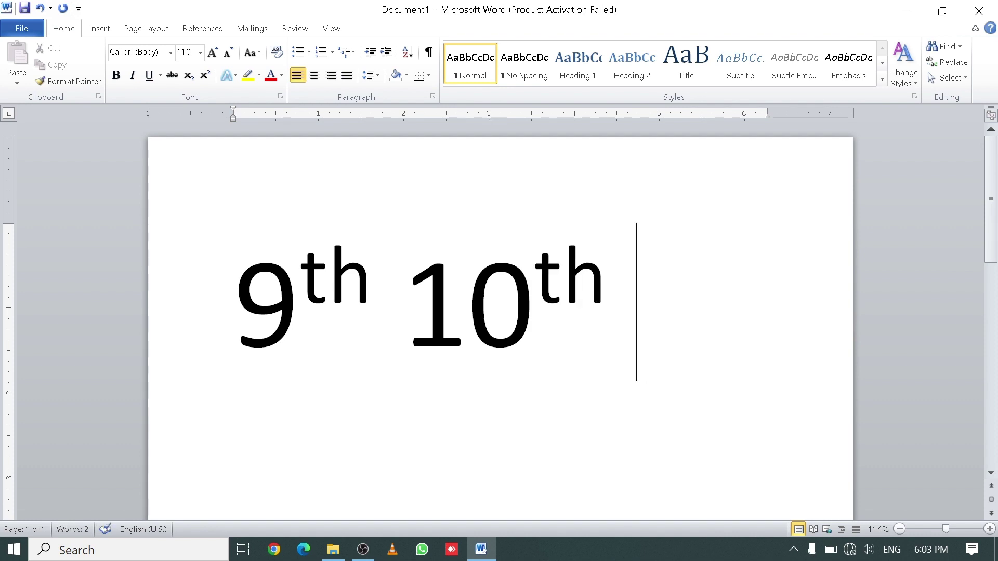
text( 11)
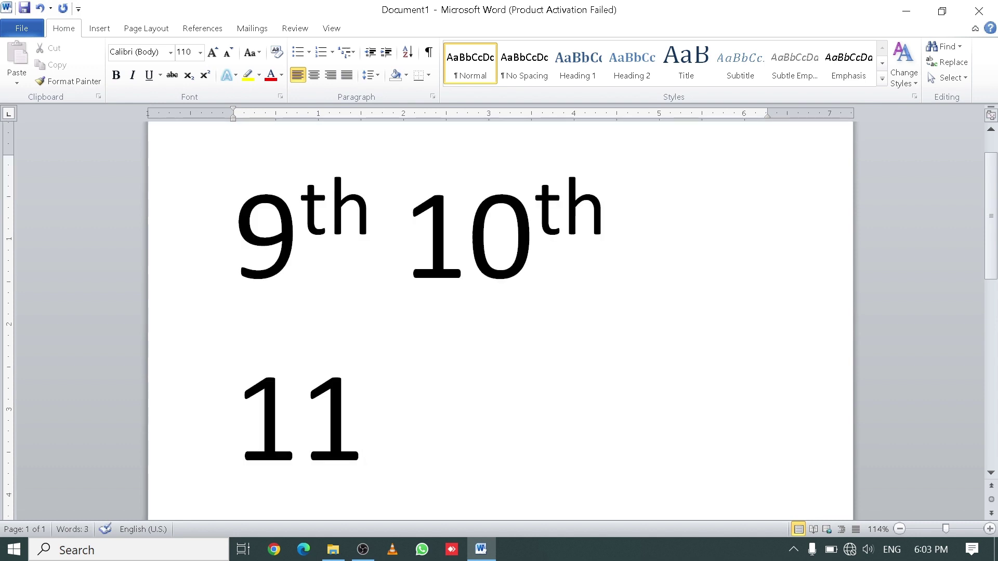
text(th)
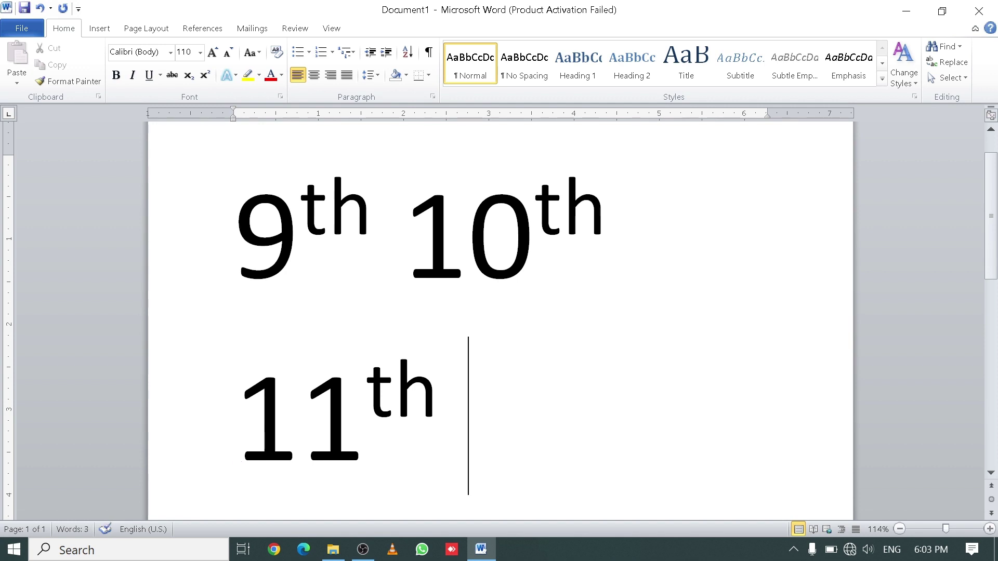
click(367, 551)
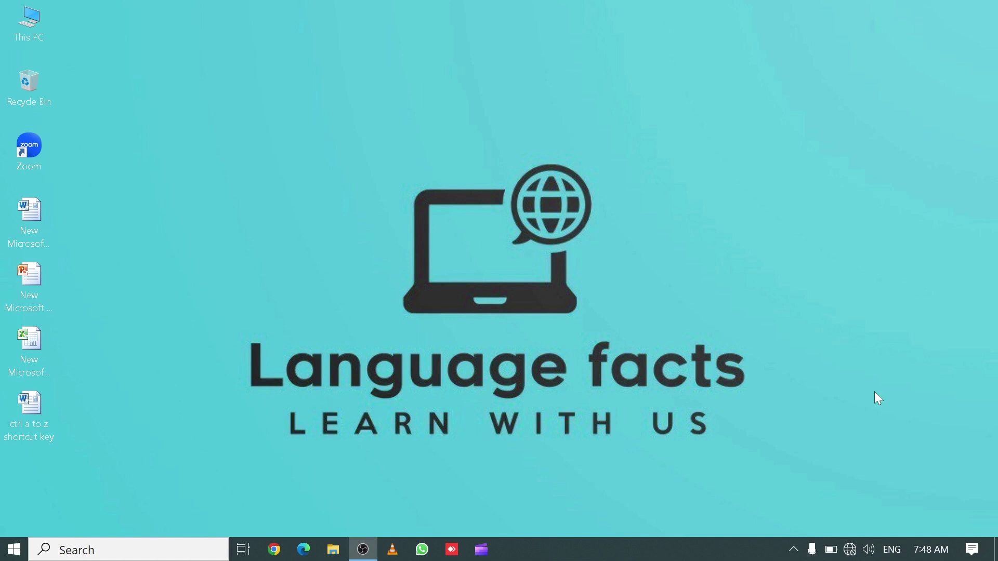
Use the Run dialog to open the current user's profile folder in File Explorer.
click(875, 393)
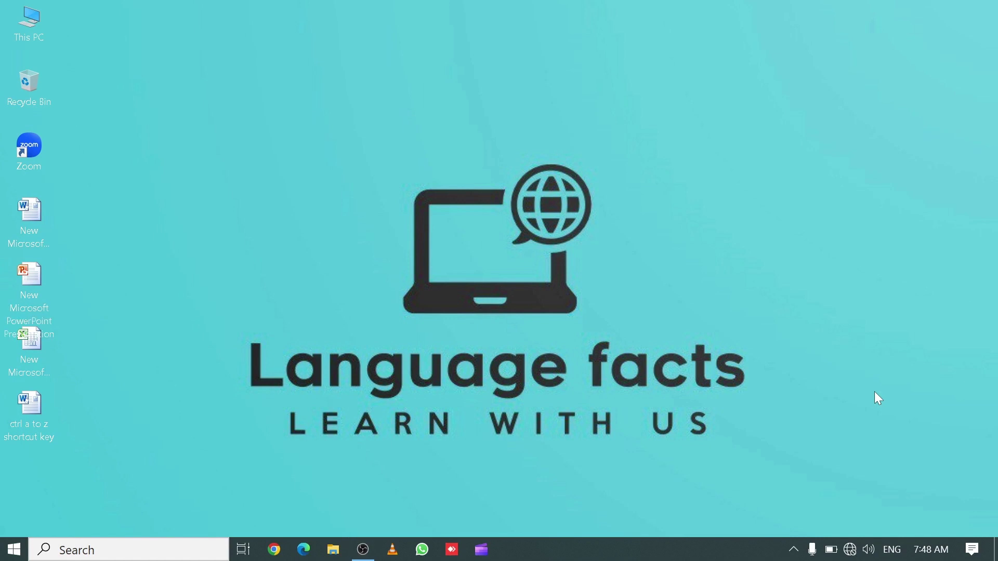
key(super+r)
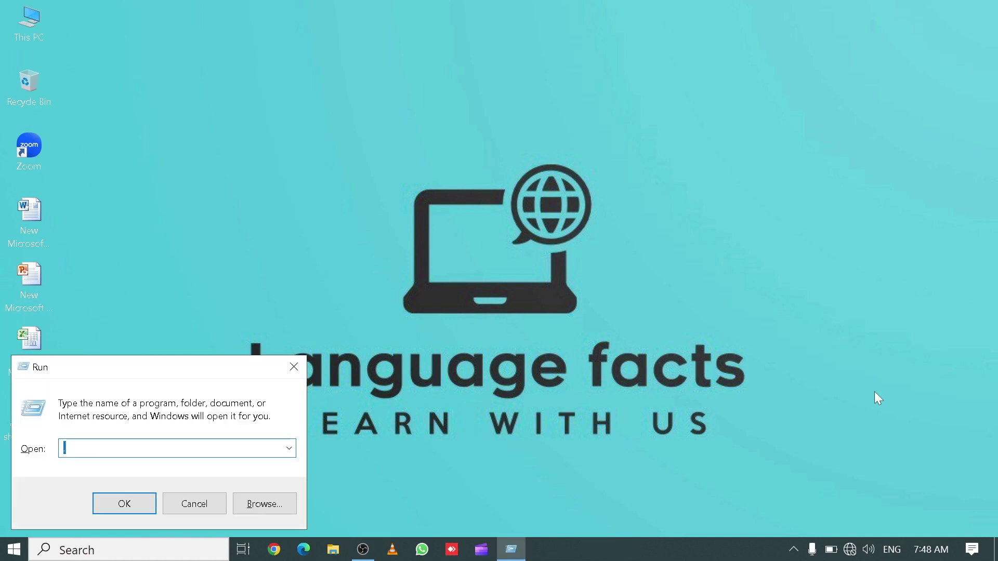
key(Escape)
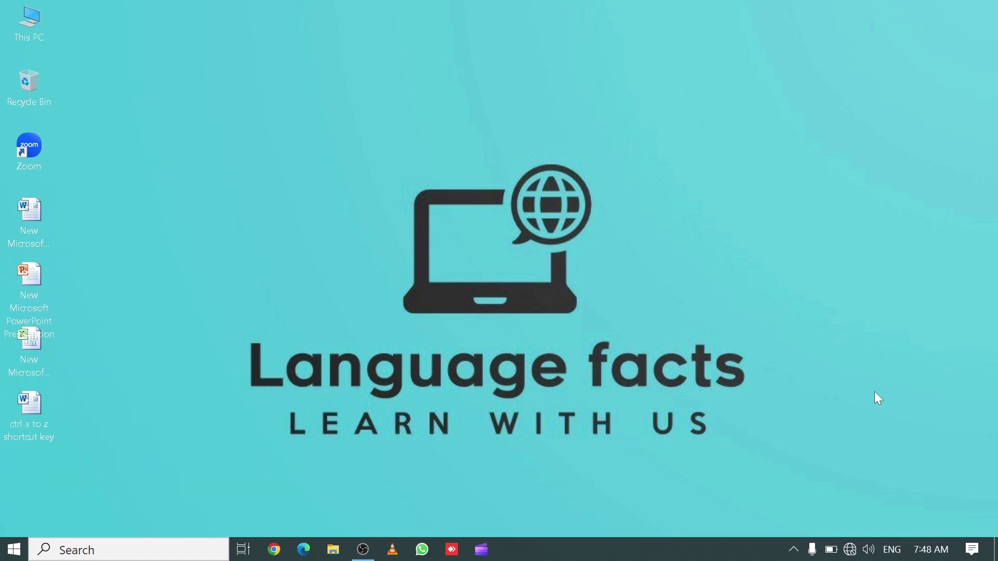
key(super+e)
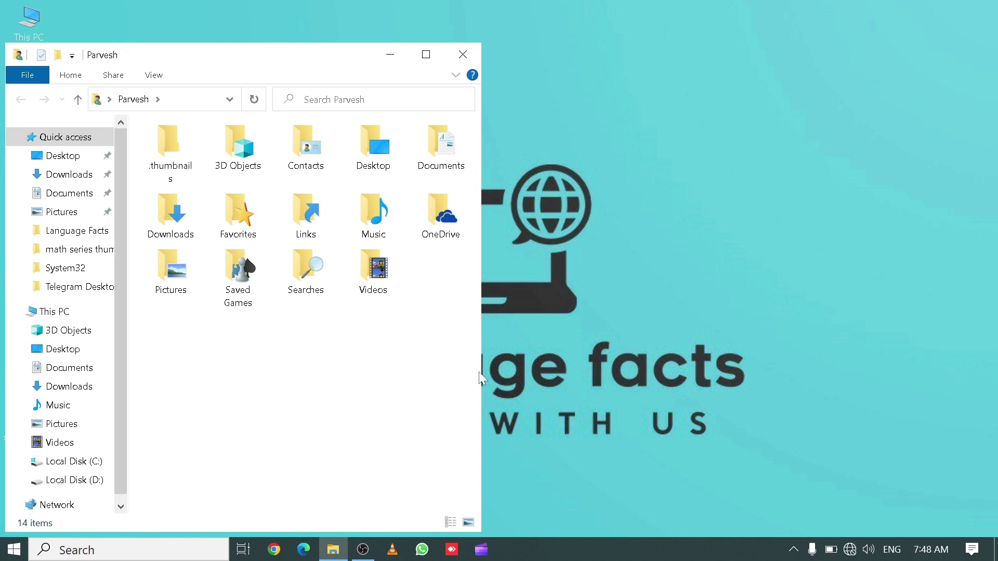
click(531, 351)
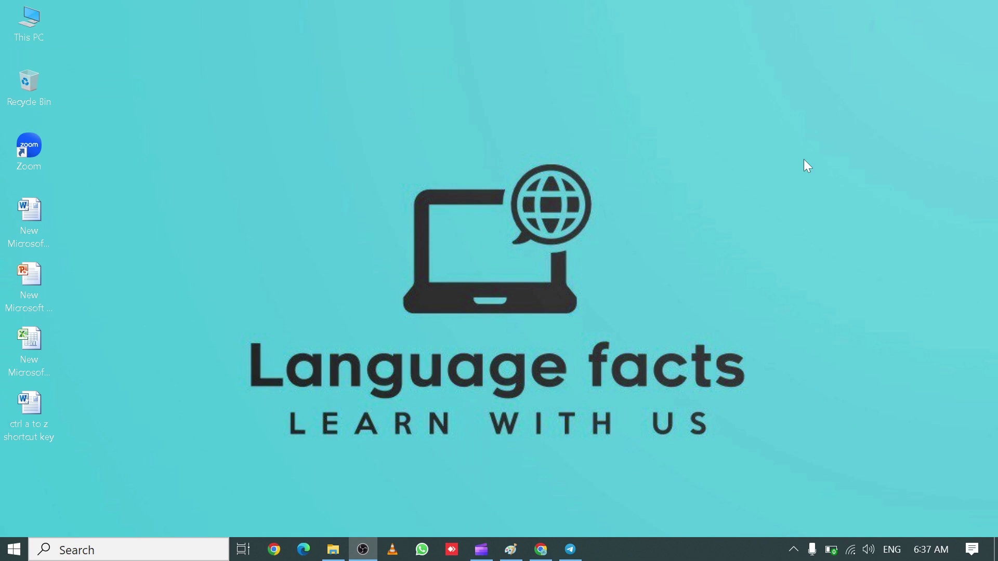
Open Network Connections with the Run command ncpa.cpl, narrow its window and move it toward the desktop's upper corner.
key(super+r)
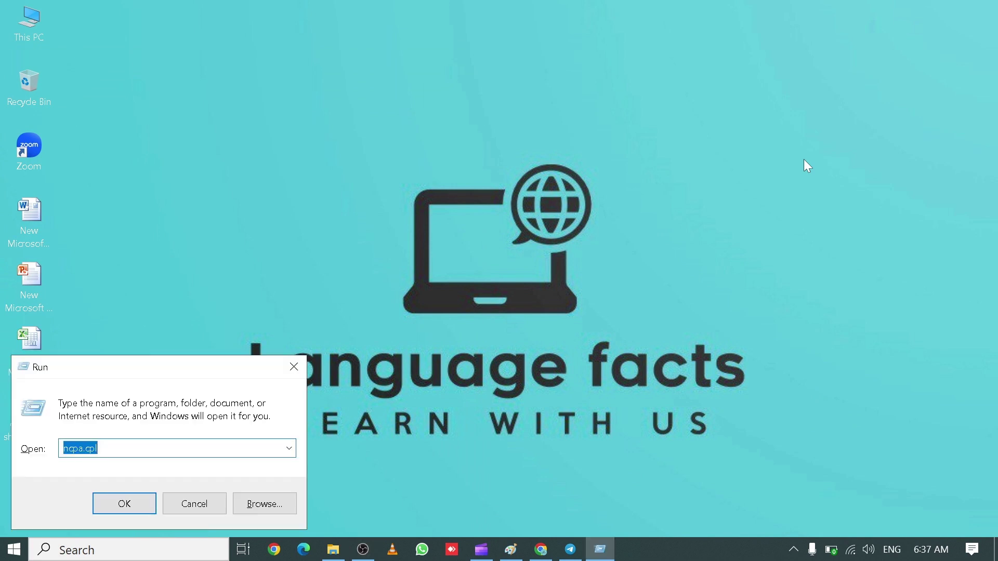
click(98, 449)
key(Return)
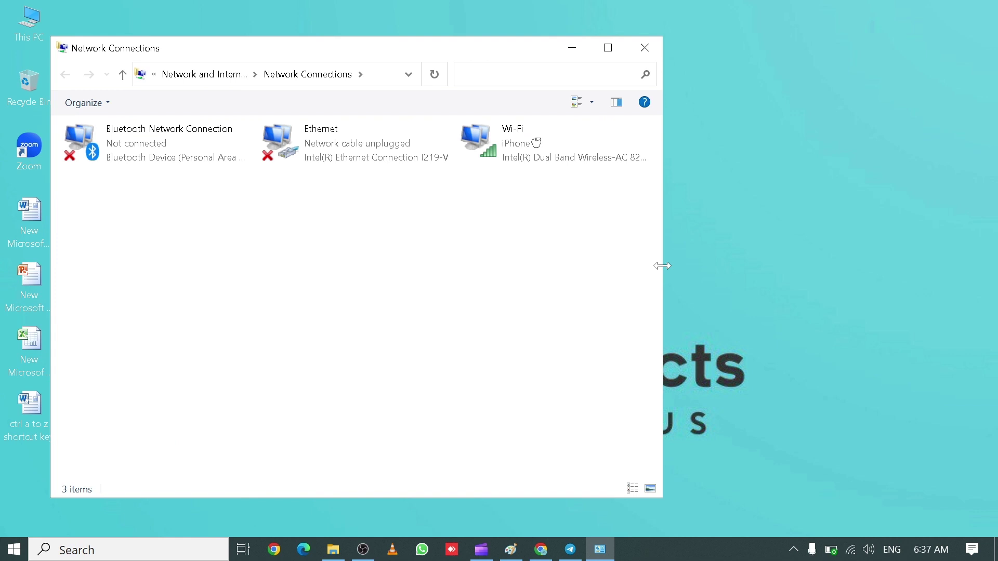
drag(662, 266, 356, 223)
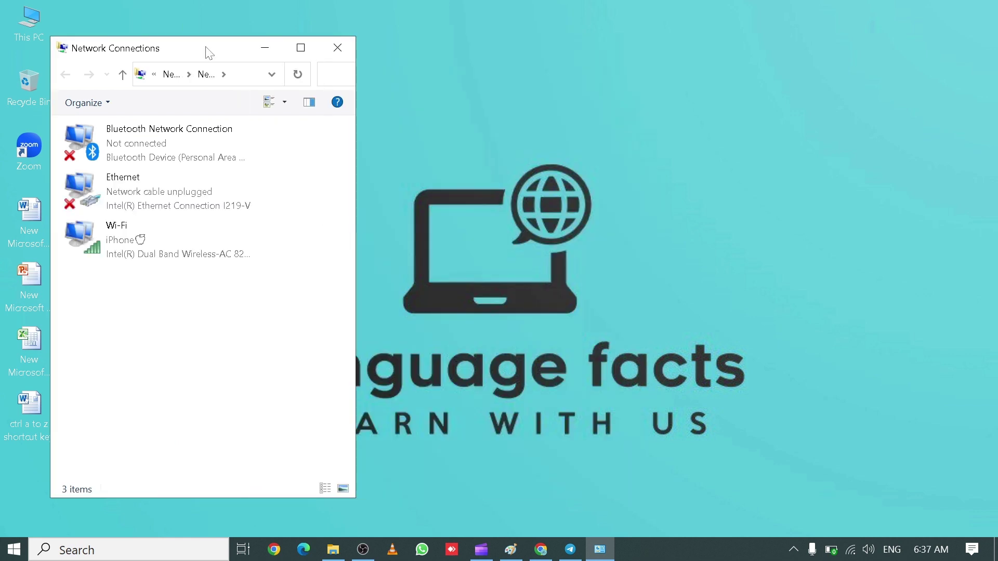
drag(209, 53, 175, 41)
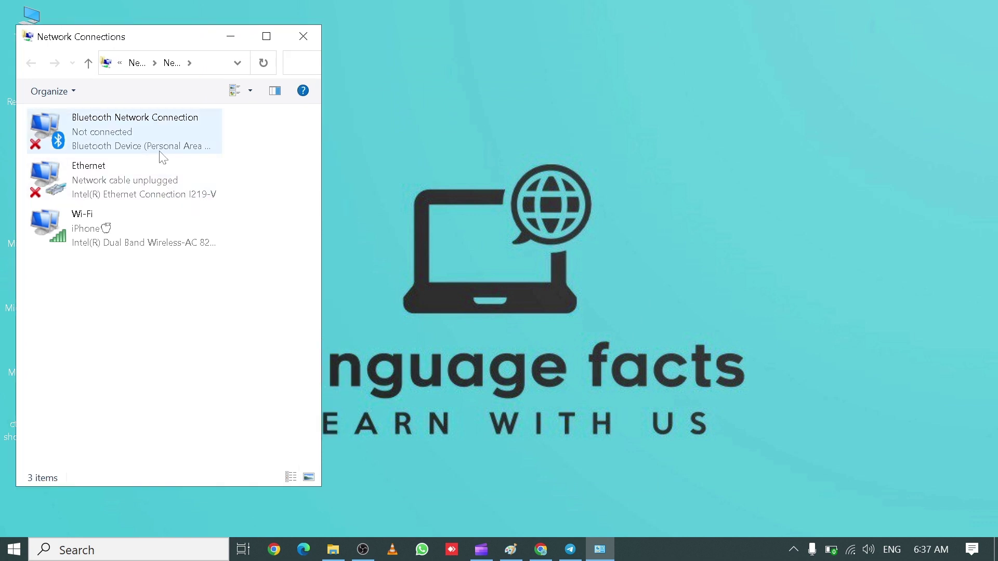
Examine the Wi-Fi connection's status details and close both the Wi-Fi Status dialog and Network Connections.
click(146, 247)
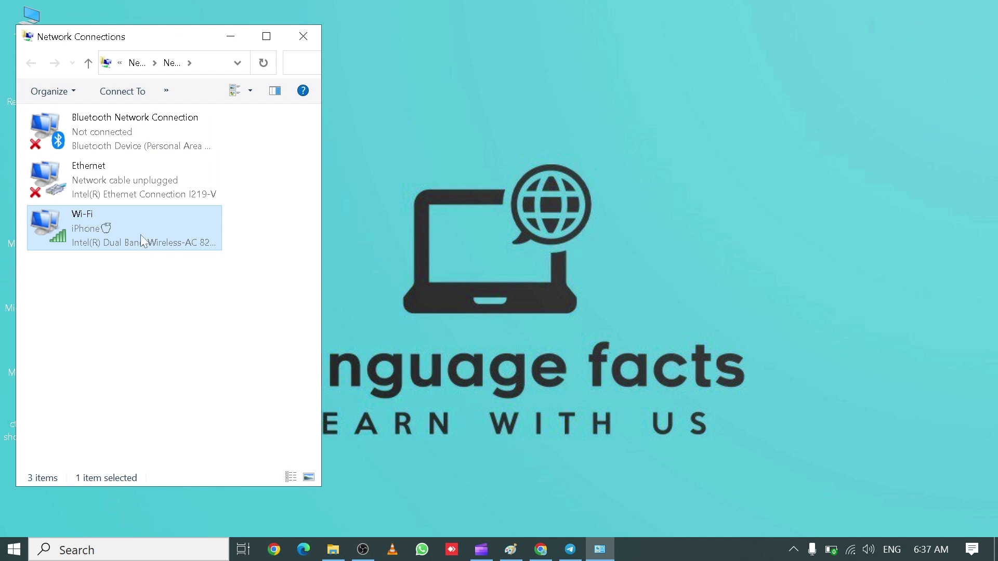
double_click(144, 241)
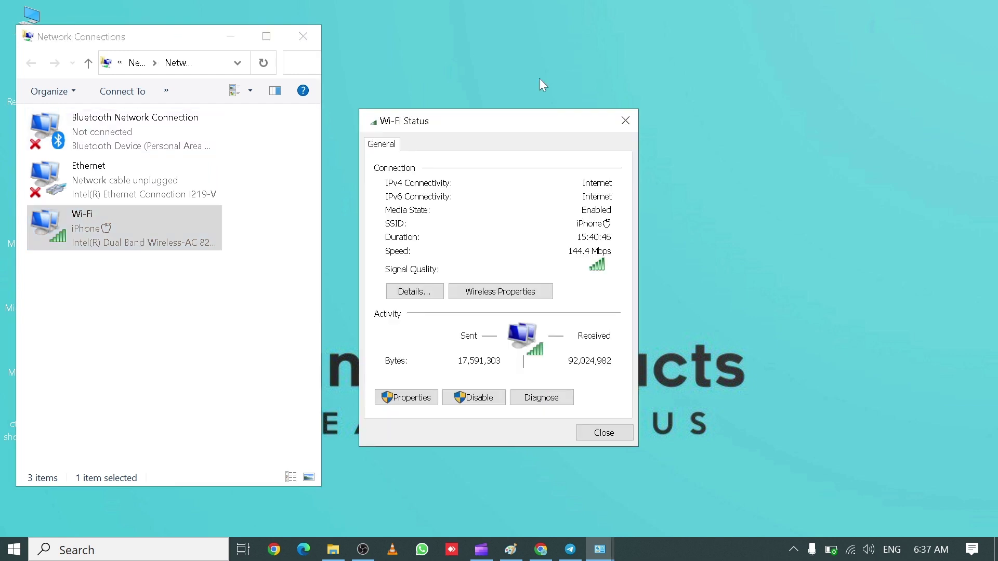
drag(544, 121, 224, 133)
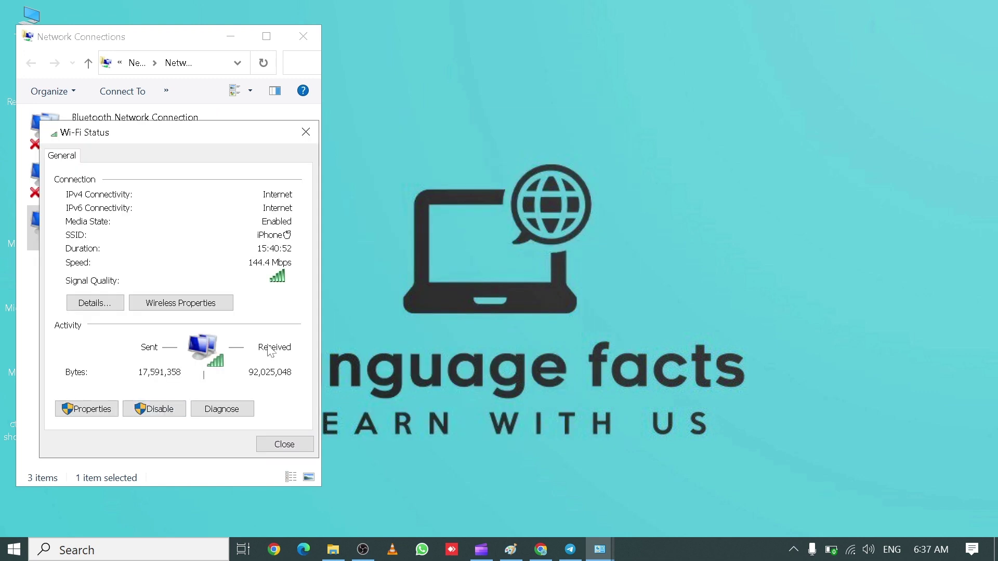
click(303, 138)
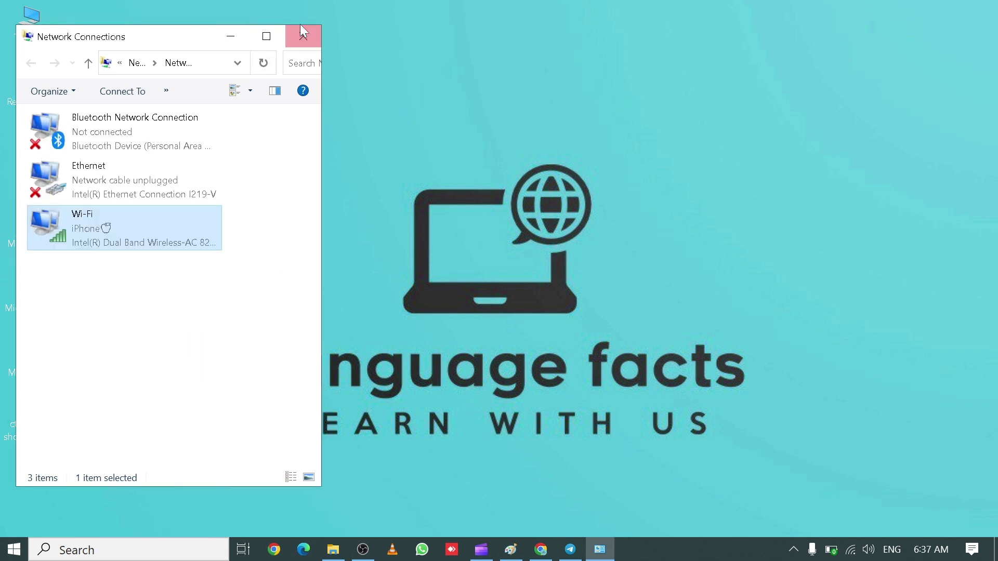
click(301, 33)
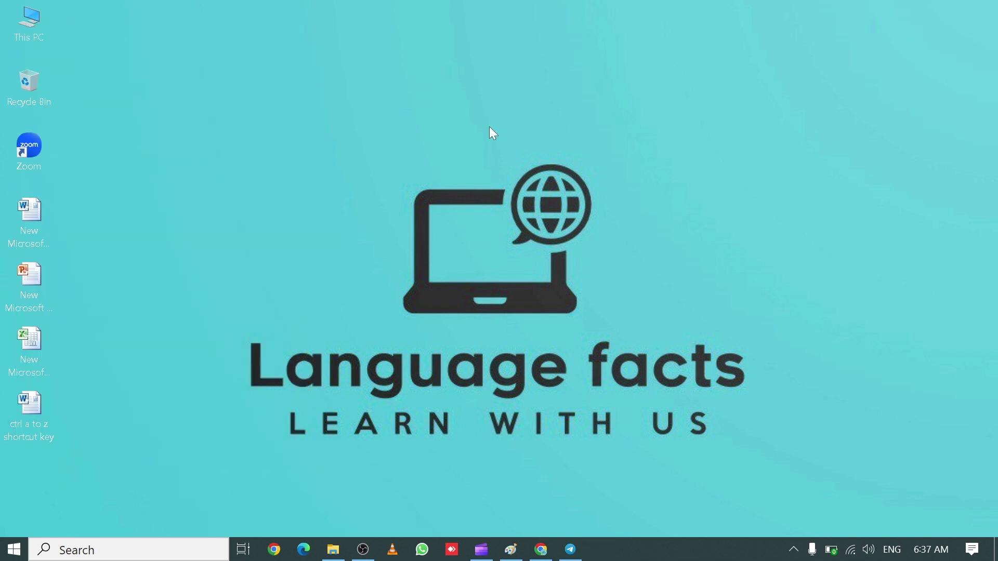
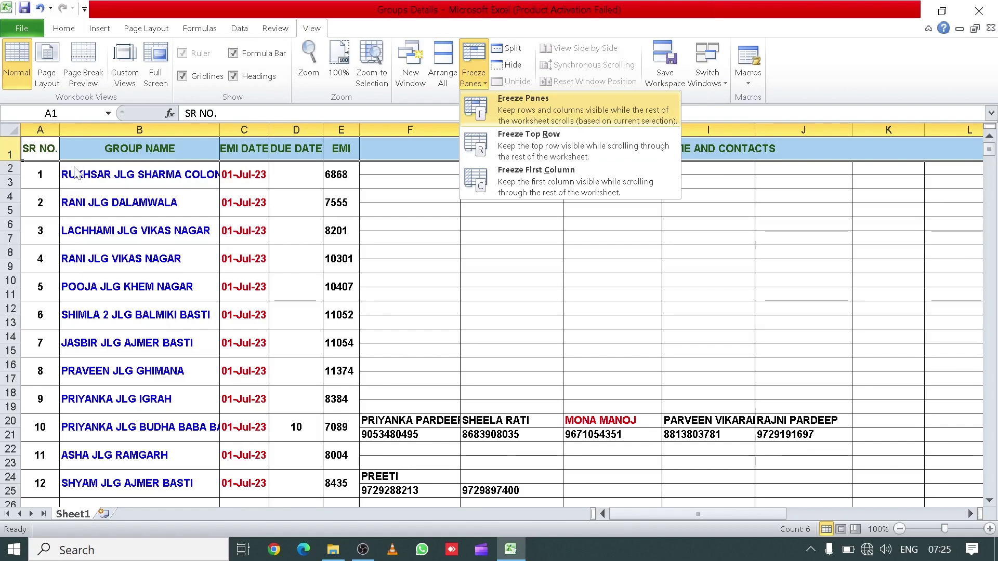
Freeze the top row of Sheet1 in the Excel workbook Groups Details and check the frozen headers against the rows below.
click(547, 150)
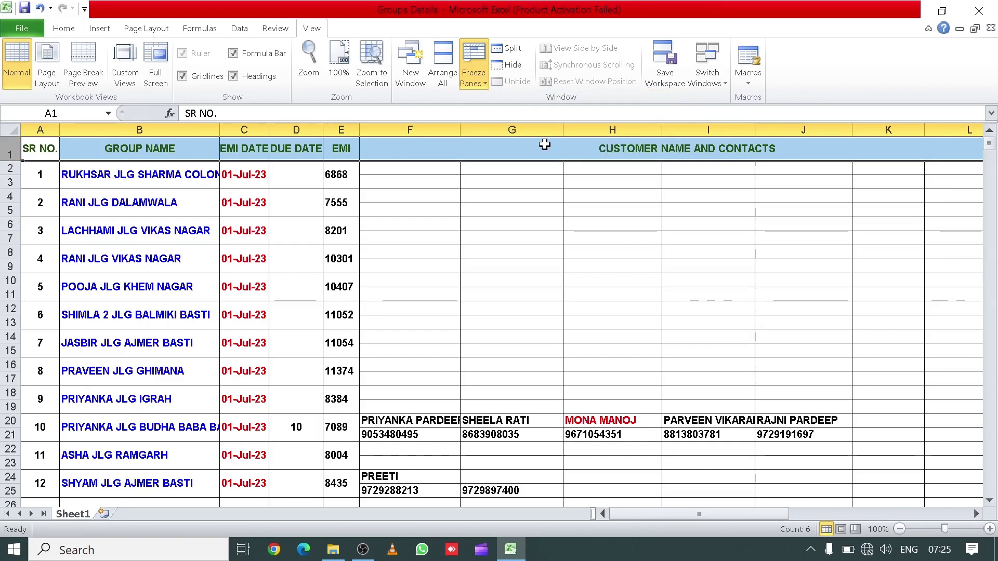
scroll(165, 237, down, 10)
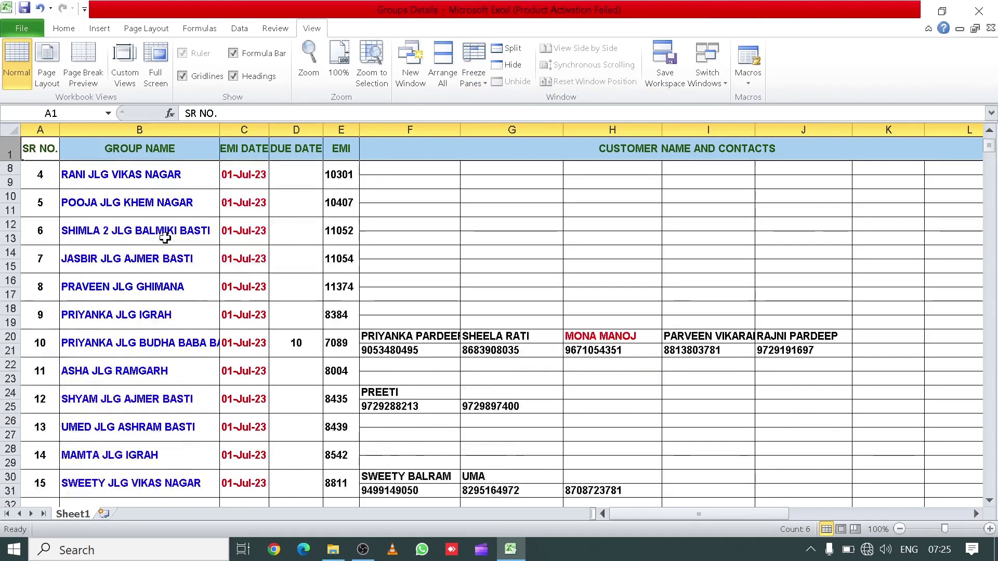
scroll(165, 238, down, 3)
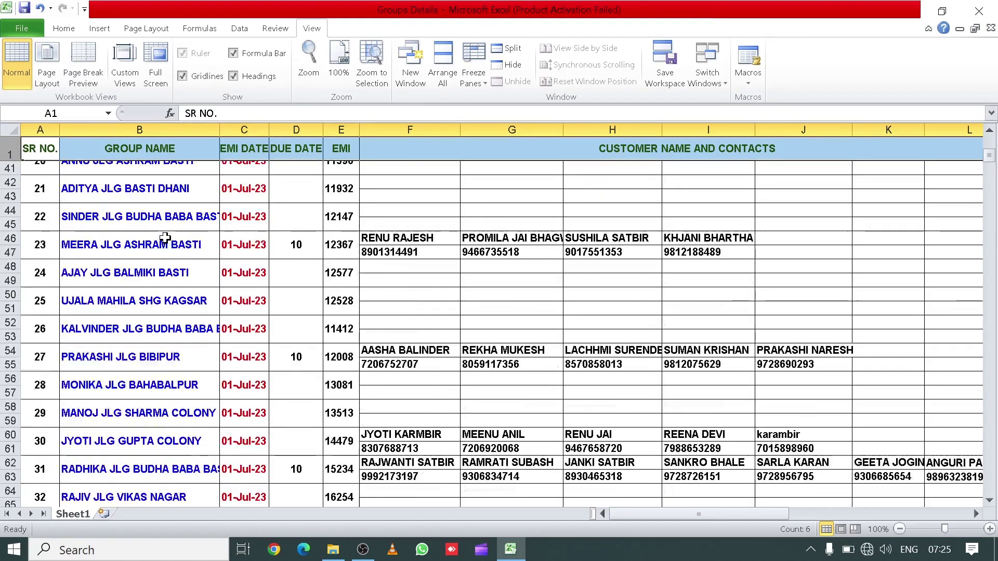
click(353, 551)
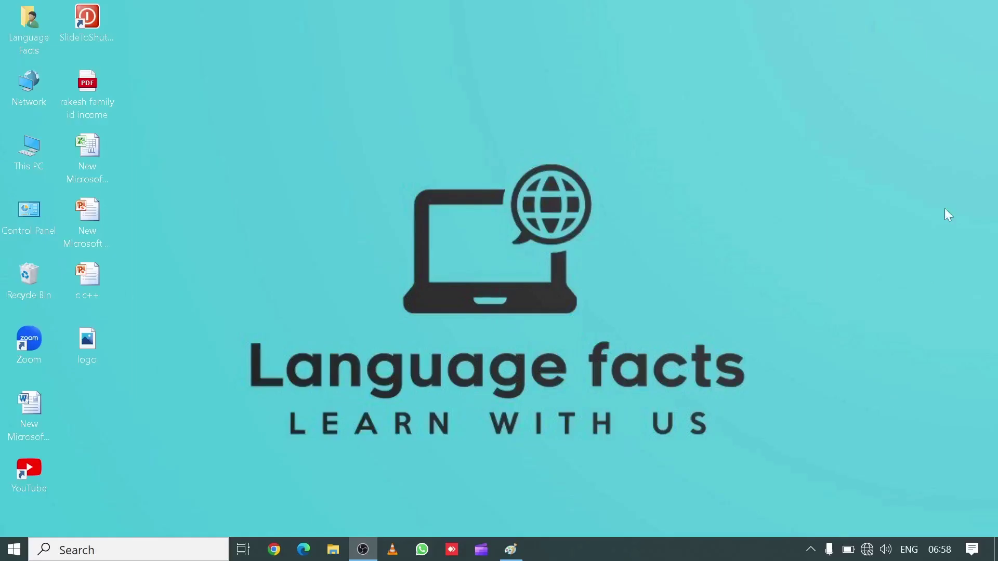
Save the logo picture open in Paint as a PNG named logo111 on the Desktop, then close Paint.
click(892, 7)
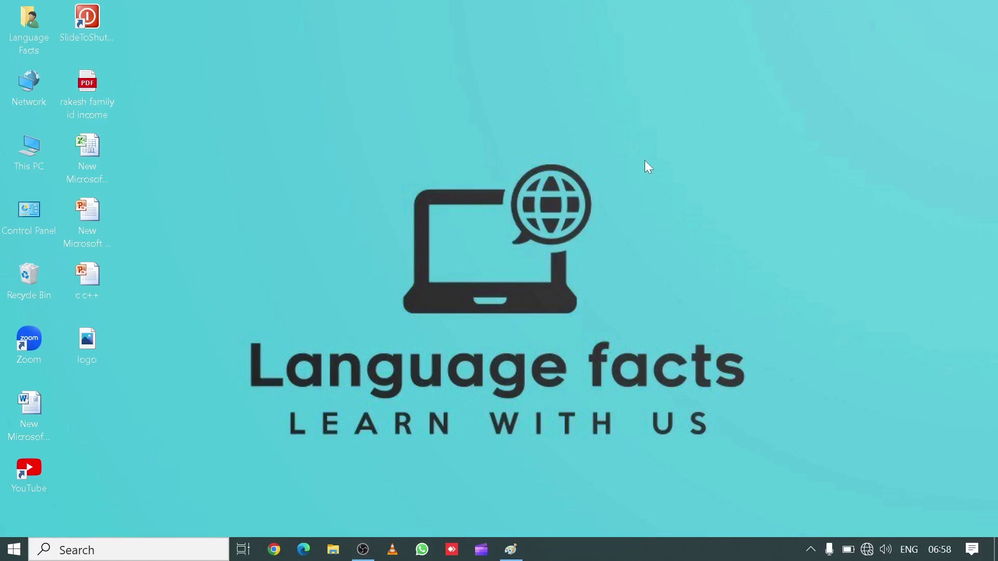
click(510, 552)
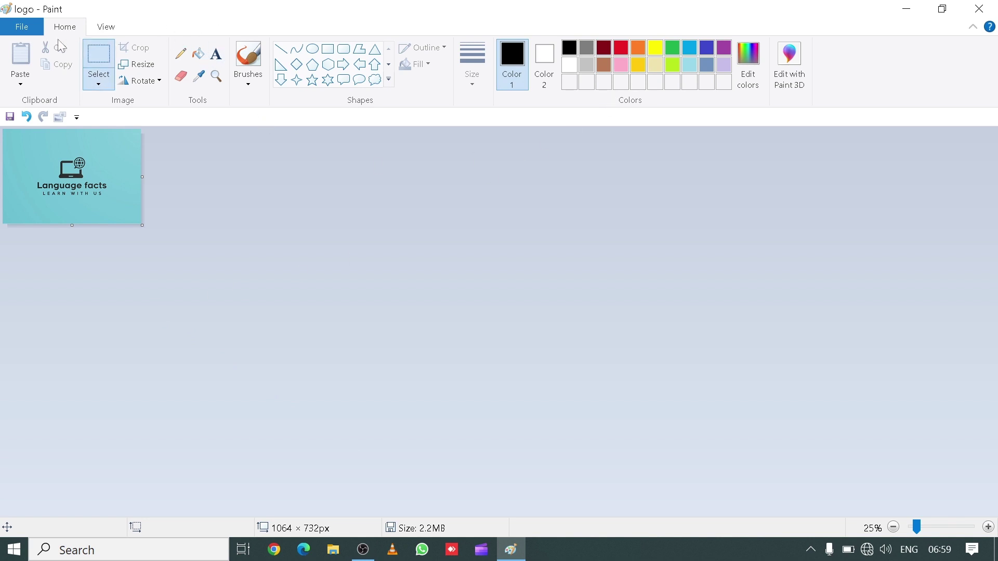
click(22, 27)
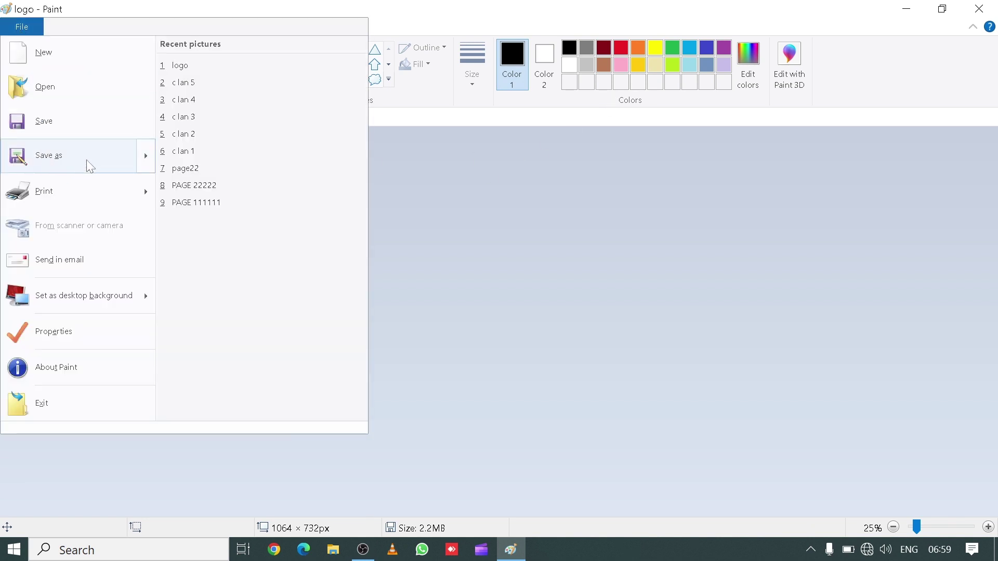
mouse_move(130, 158)
click(247, 93)
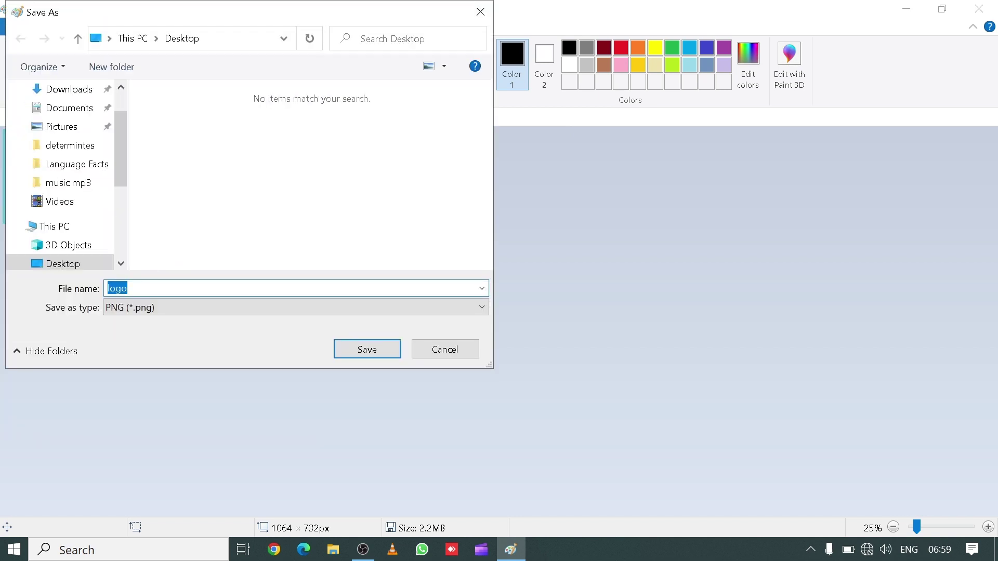
text(lo)
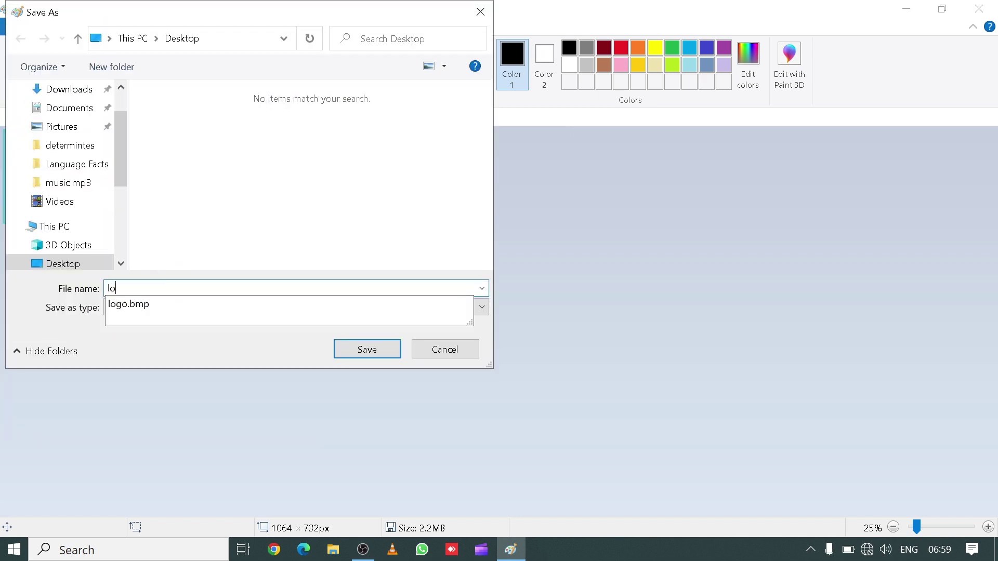
text(go111)
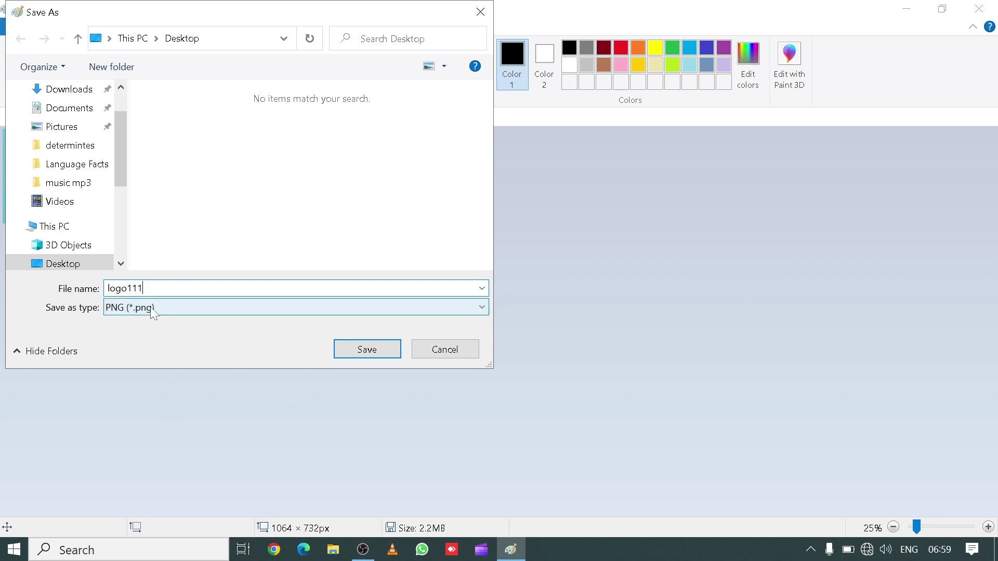
scroll(62, 126, up, 1)
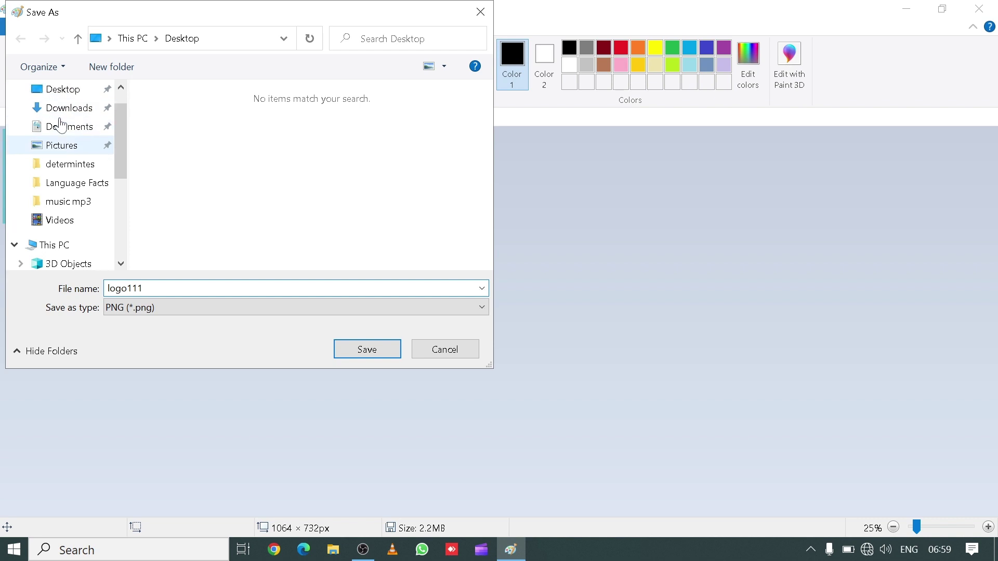
scroll(61, 126, up, 1)
click(63, 120)
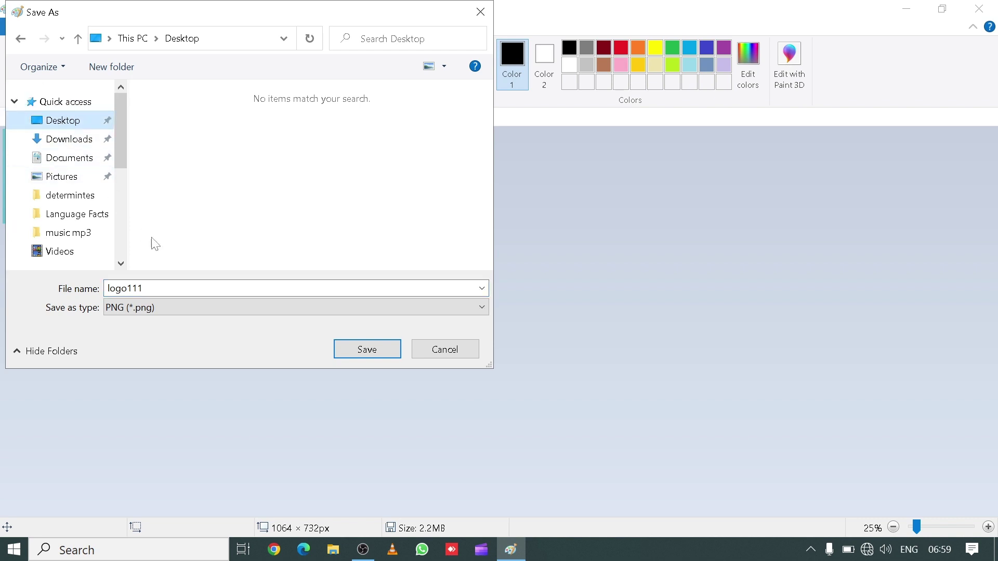
click(358, 351)
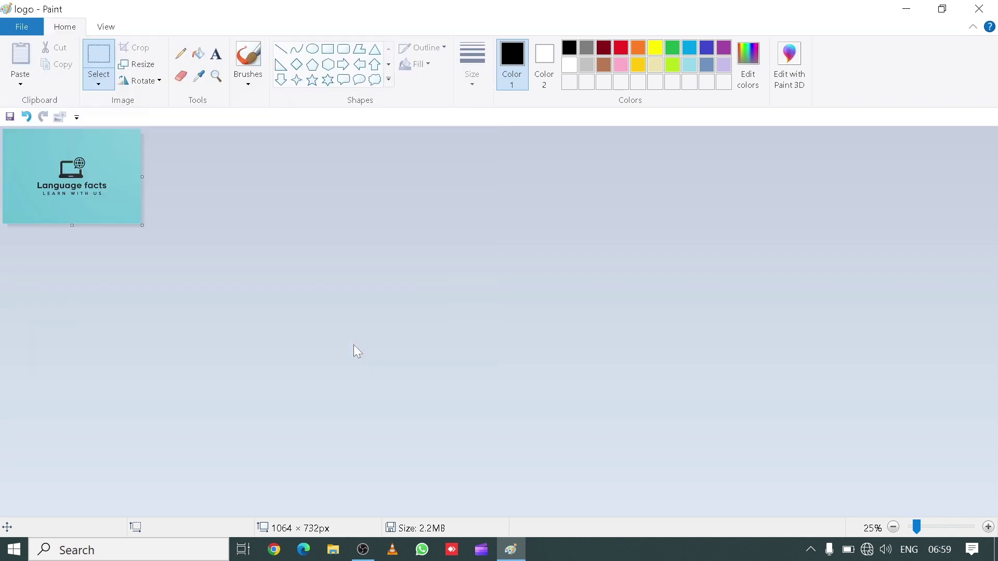
click(971, 6)
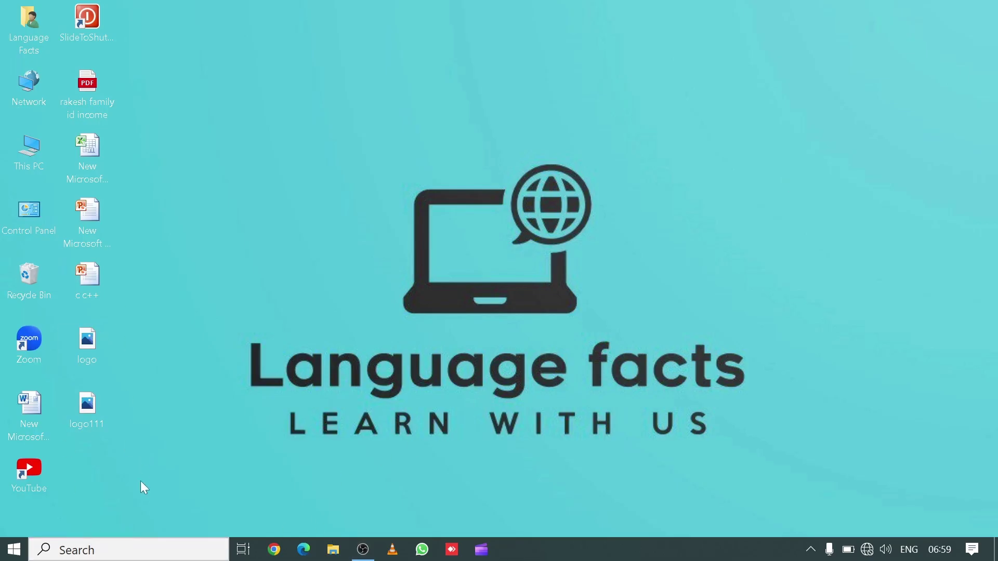
Create a new folder on the desktop with its default name, and open and close it once.
key(ctrl+shift+n)
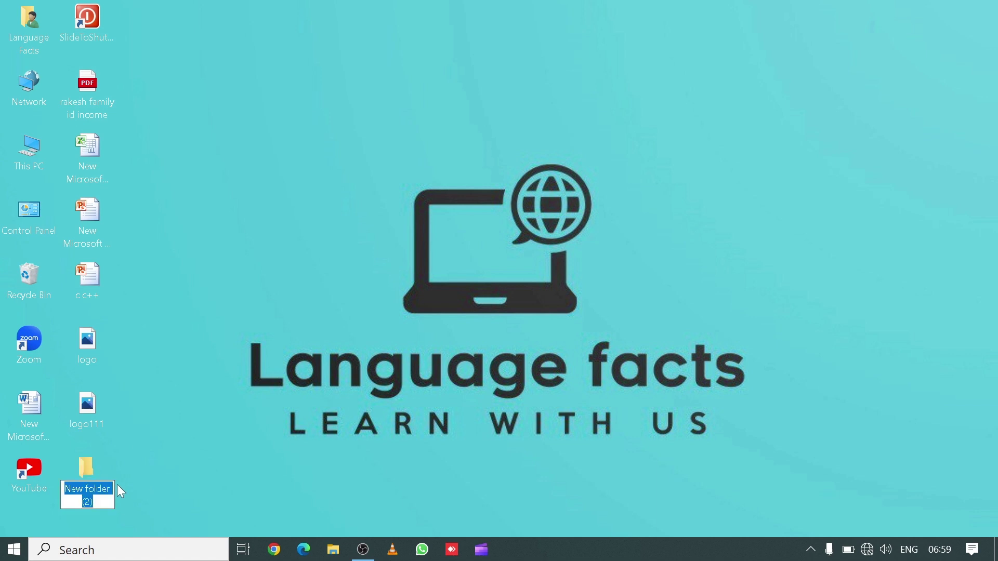
key(Return)
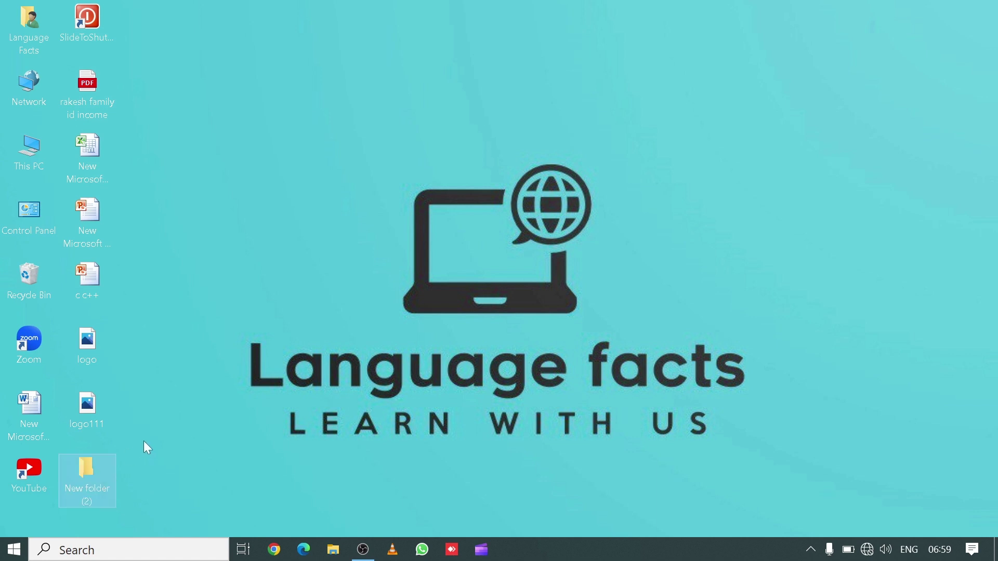
double_click(90, 485)
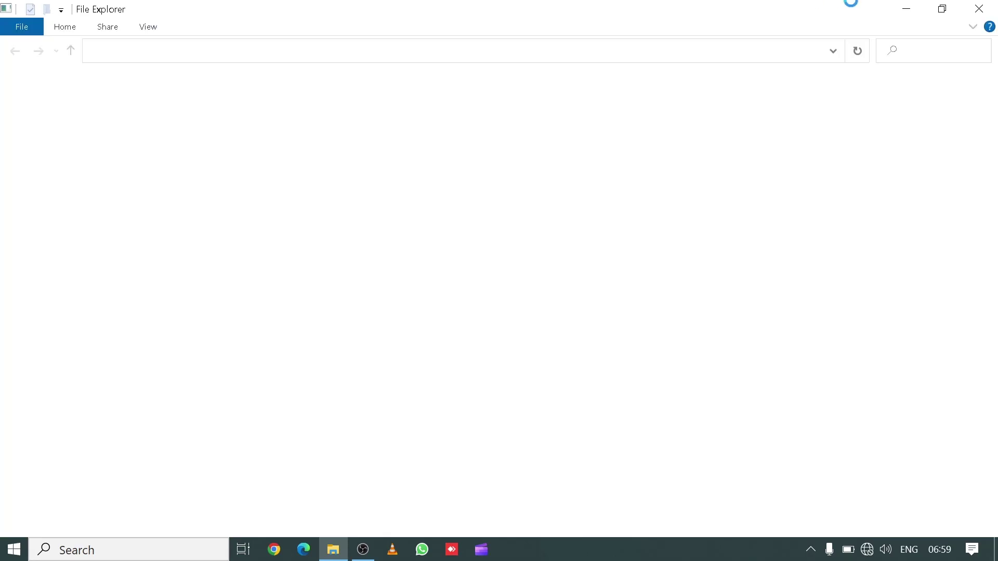
click(970, 6)
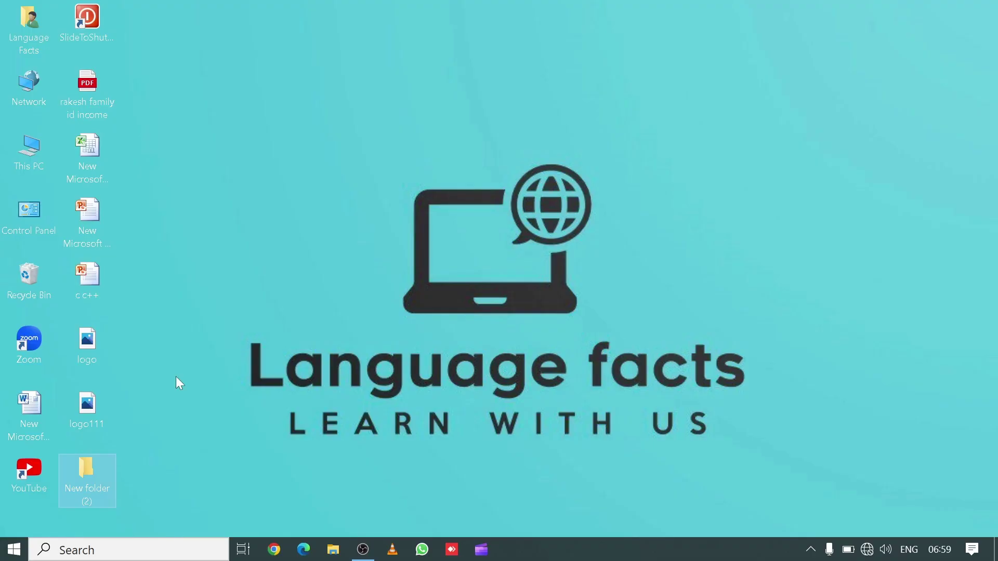
Open the icon selection for the new desktop folder from the Customize settings in its properties.
right_click(90, 482)
click(151, 467)
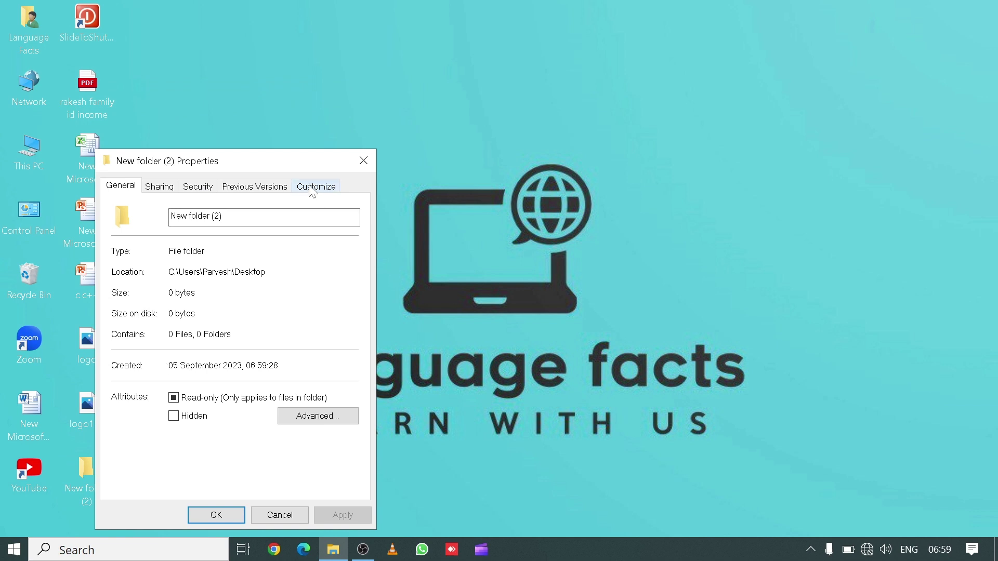
click(313, 189)
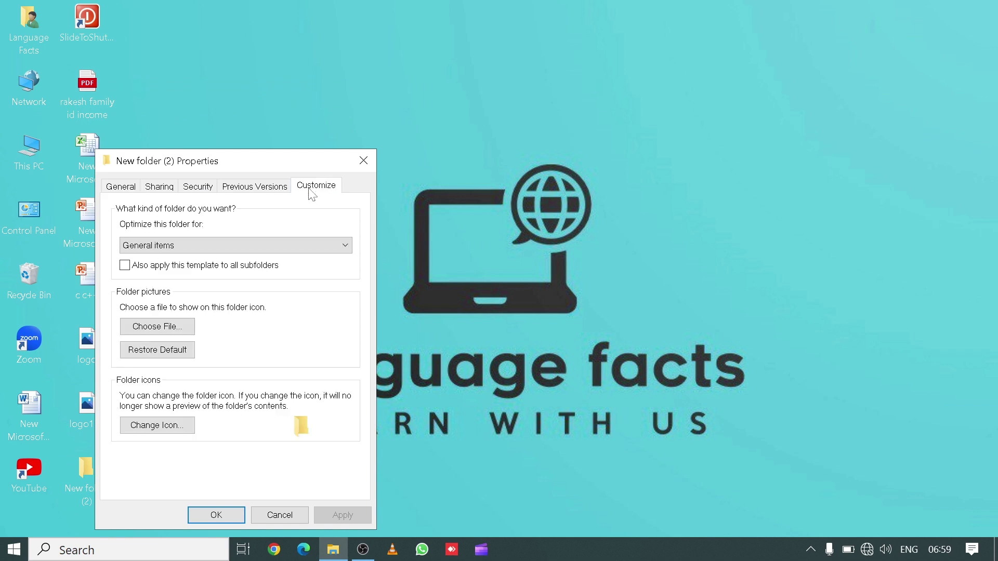
click(177, 426)
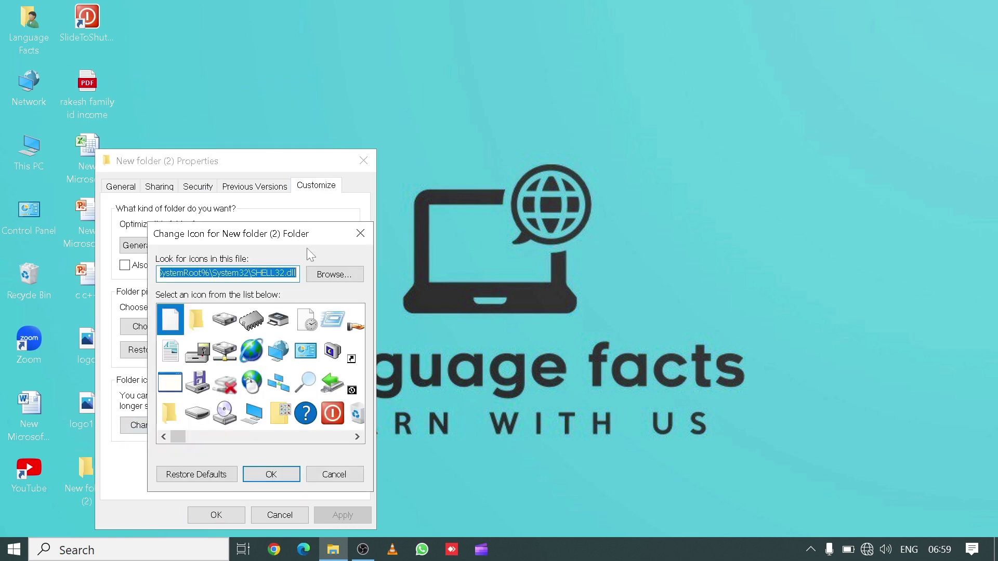
Try to use the logo111 PNG from the Desktop as the folder's icon, browsing with the All files filter.
click(319, 277)
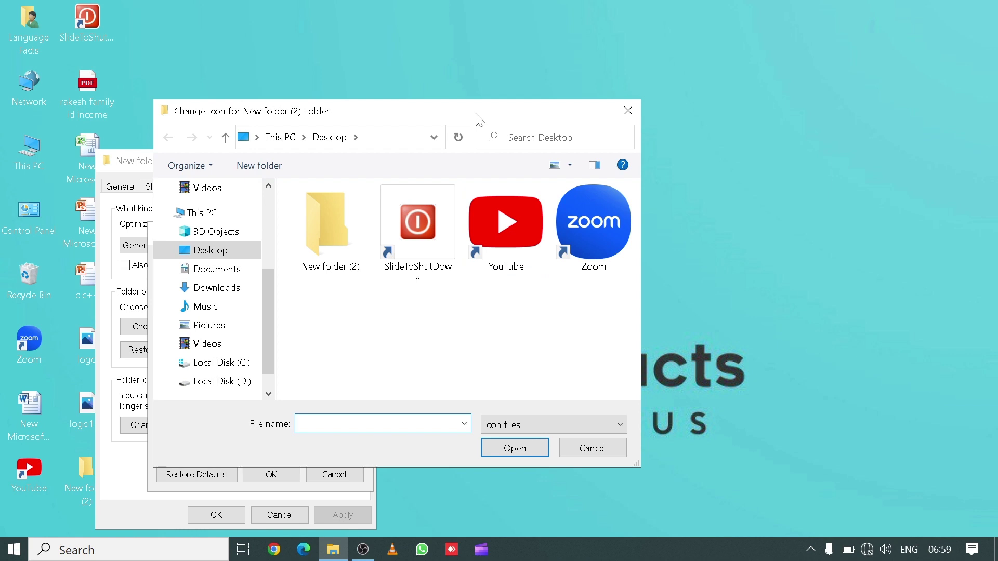
drag(475, 123, 231, 123)
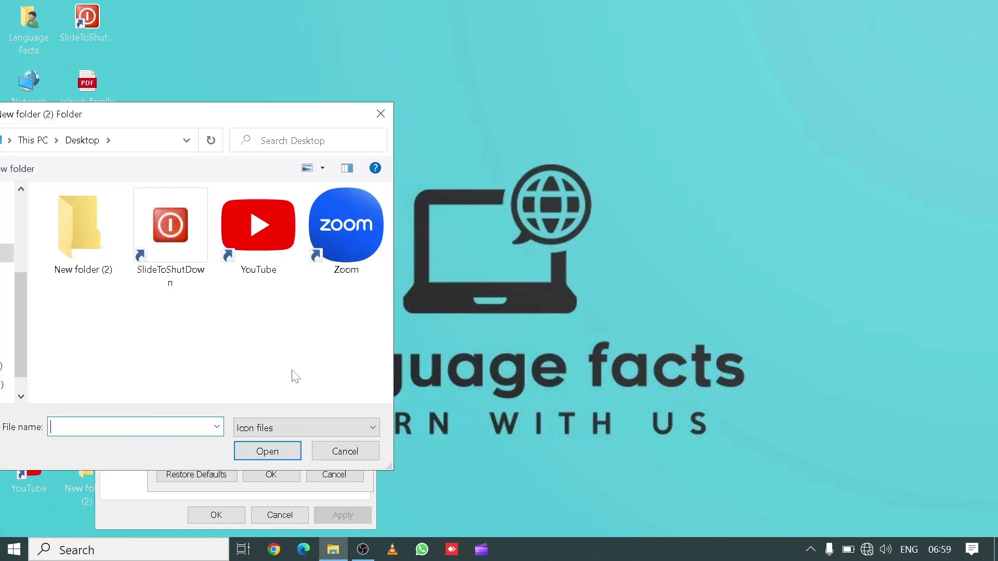
click(322, 426)
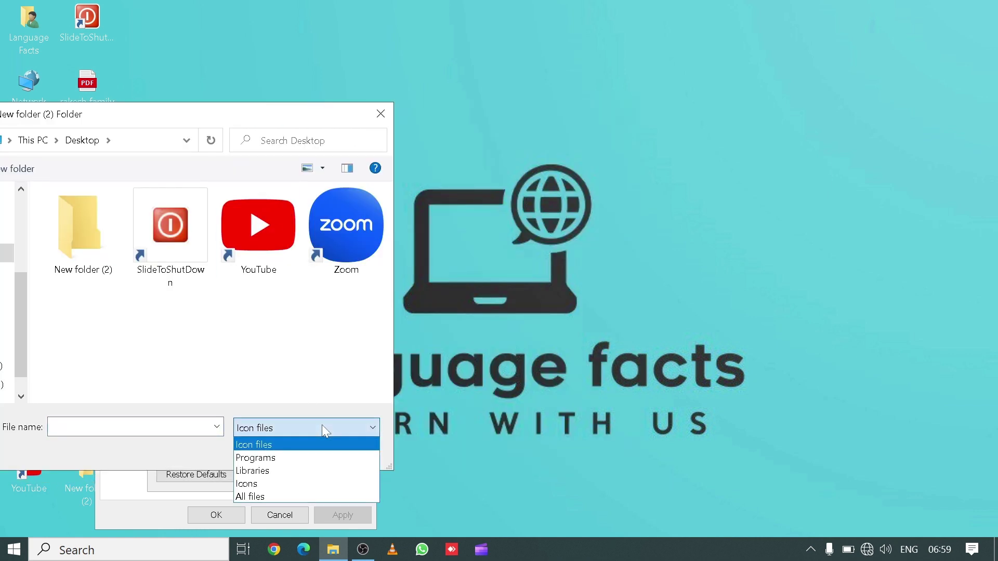
click(289, 496)
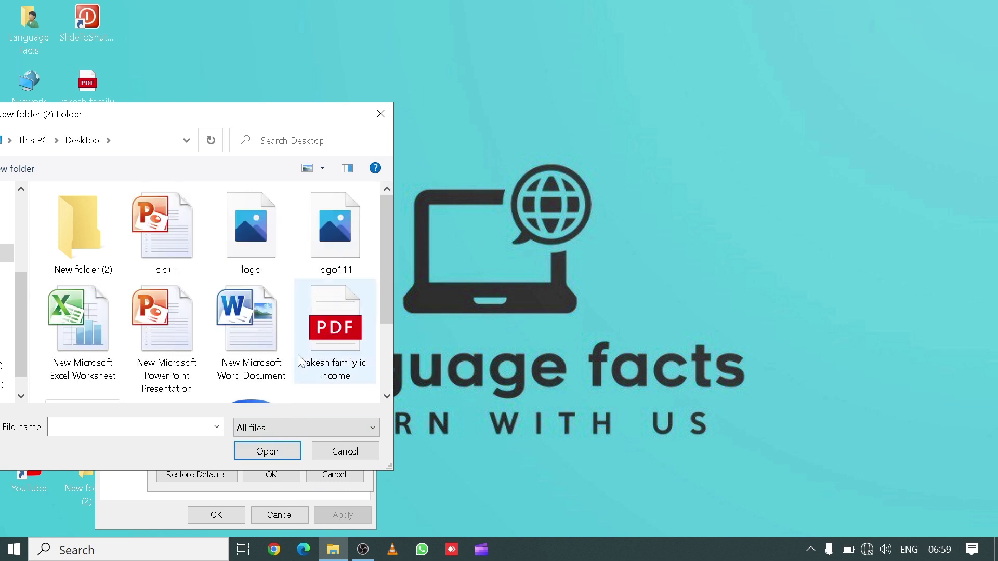
scroll(312, 340, up, 2)
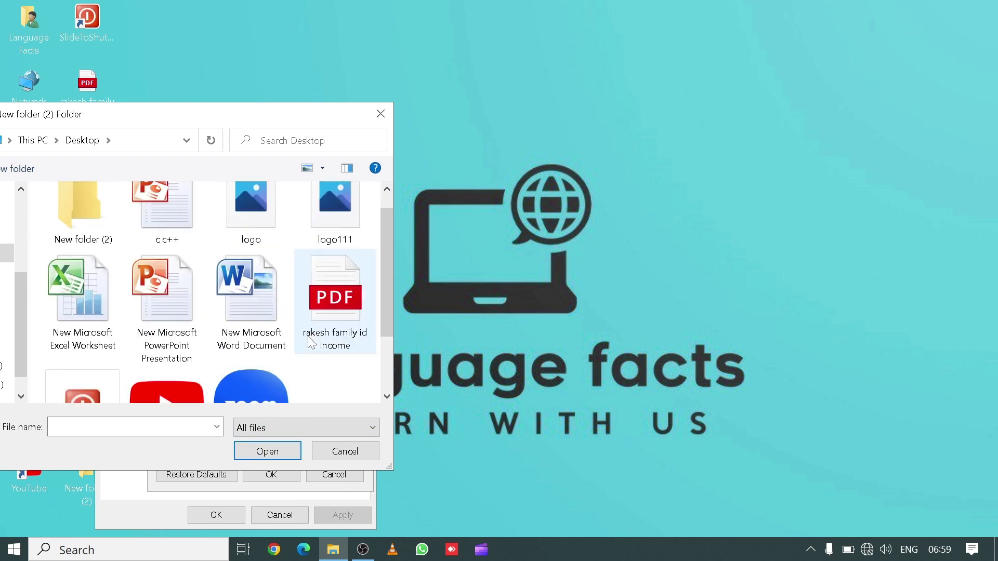
double_click(339, 258)
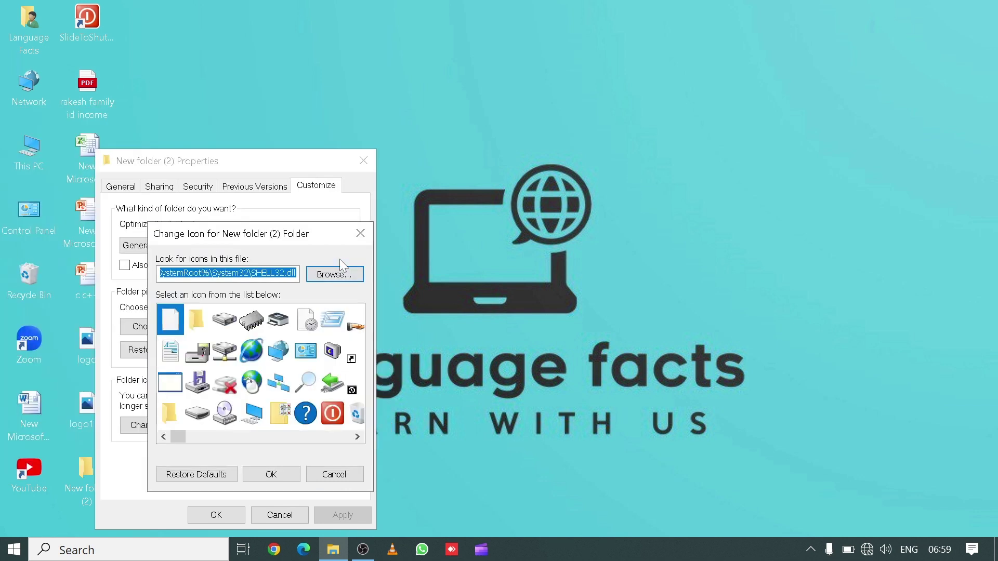
click(619, 276)
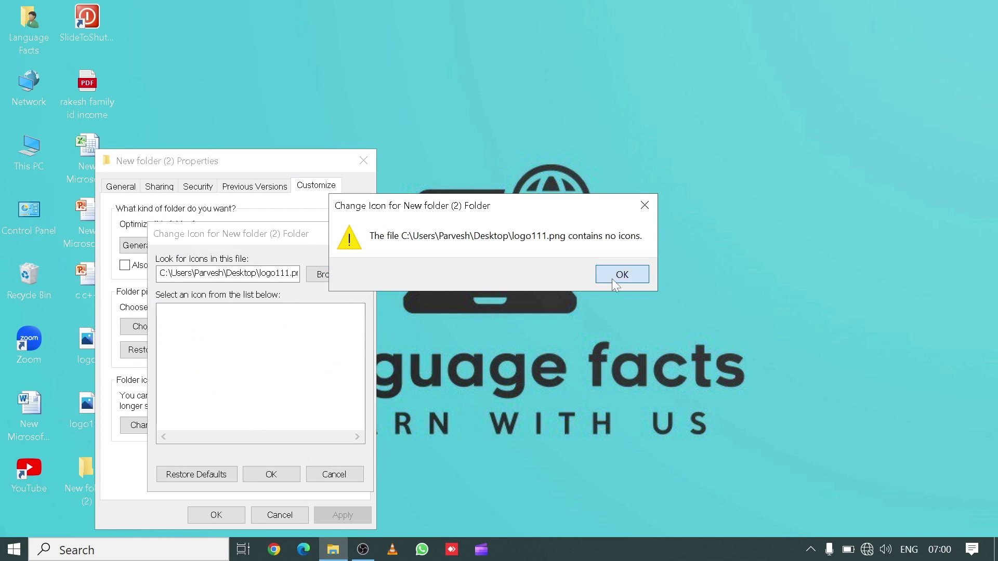
Set the Desktop picture logo.bmp as the folder's icon, browsing with the All files filter, and apply the folder properties.
click(329, 275)
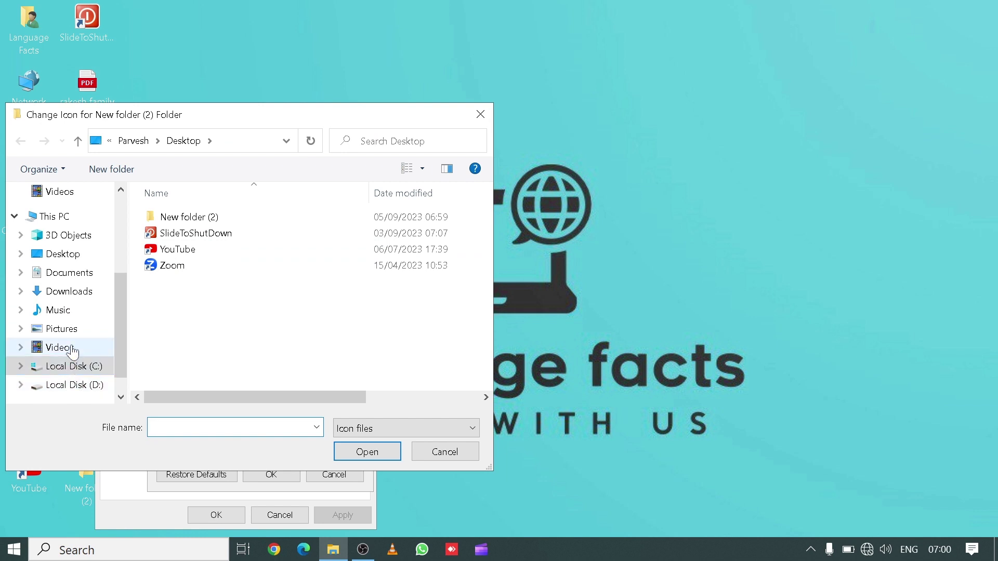
click(359, 429)
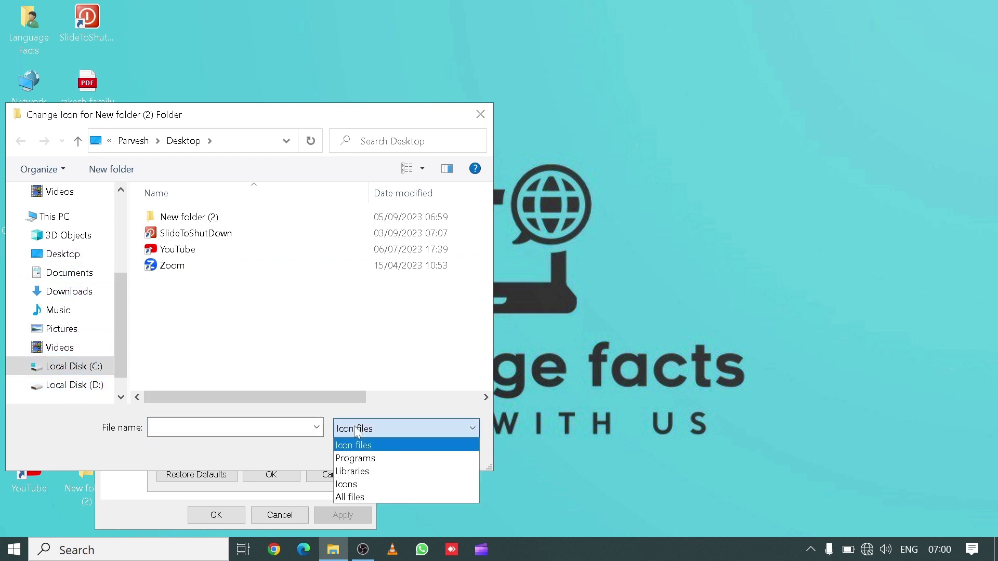
click(358, 498)
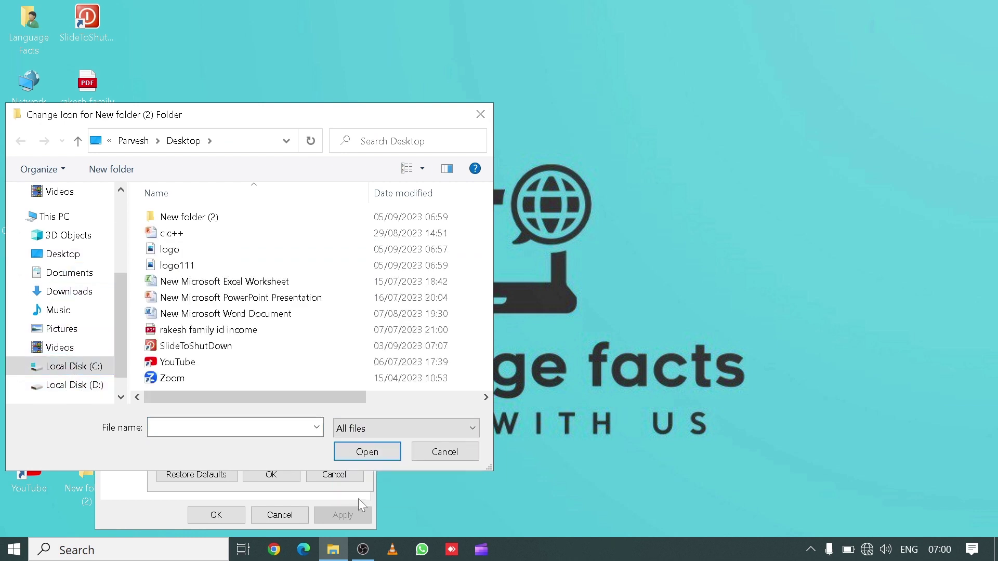
double_click(205, 254)
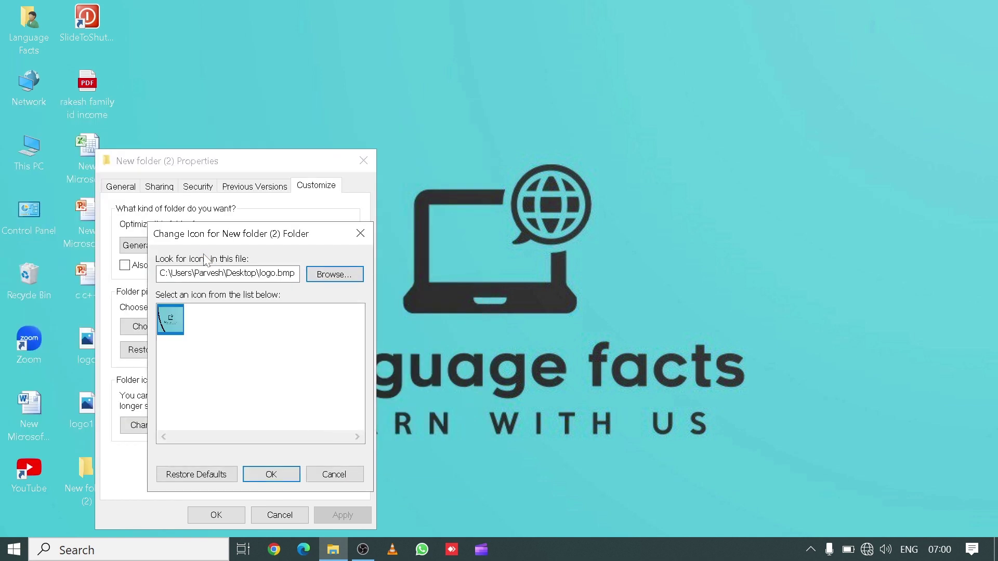
click(257, 474)
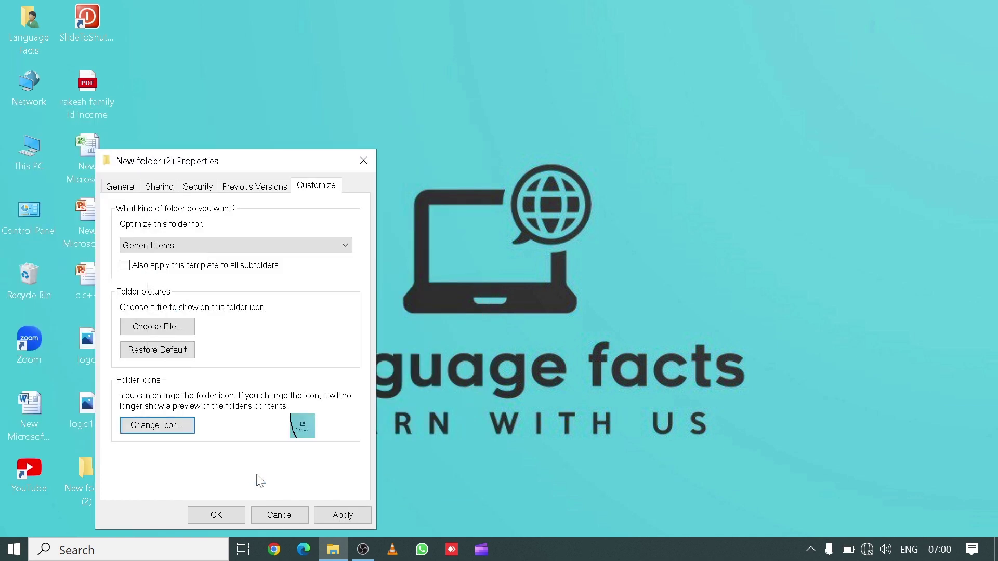
click(335, 515)
click(222, 514)
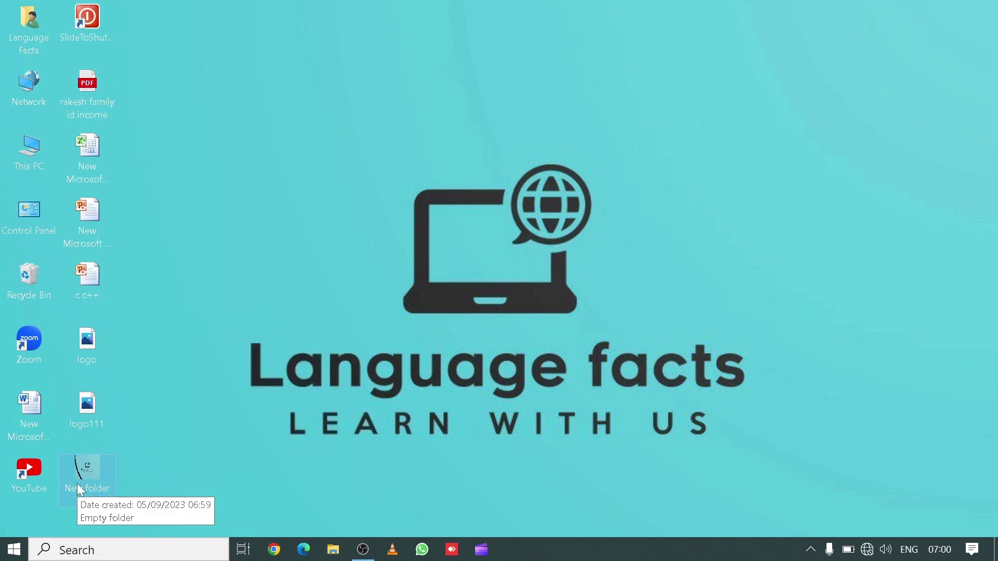
click(367, 541)
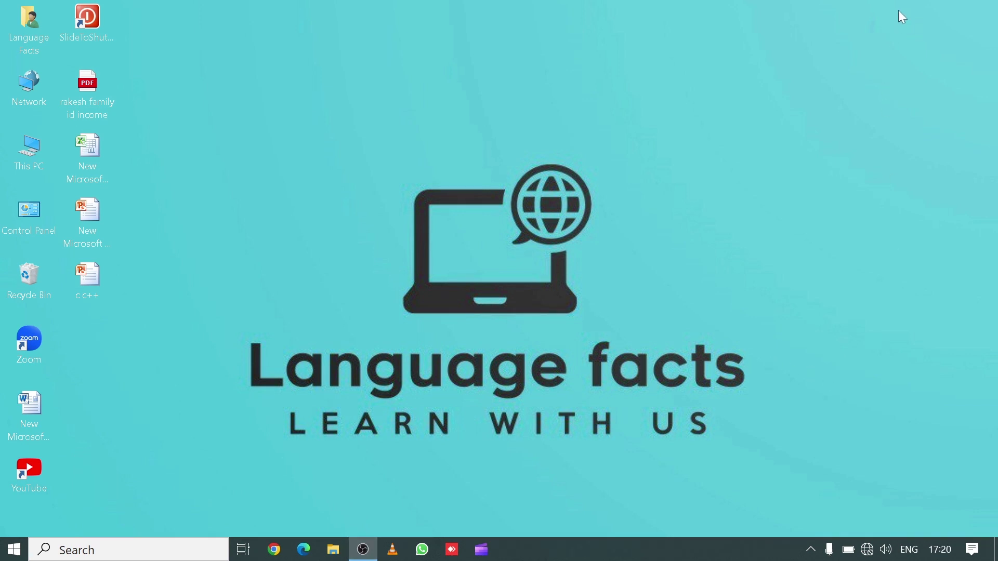
click(316, 318)
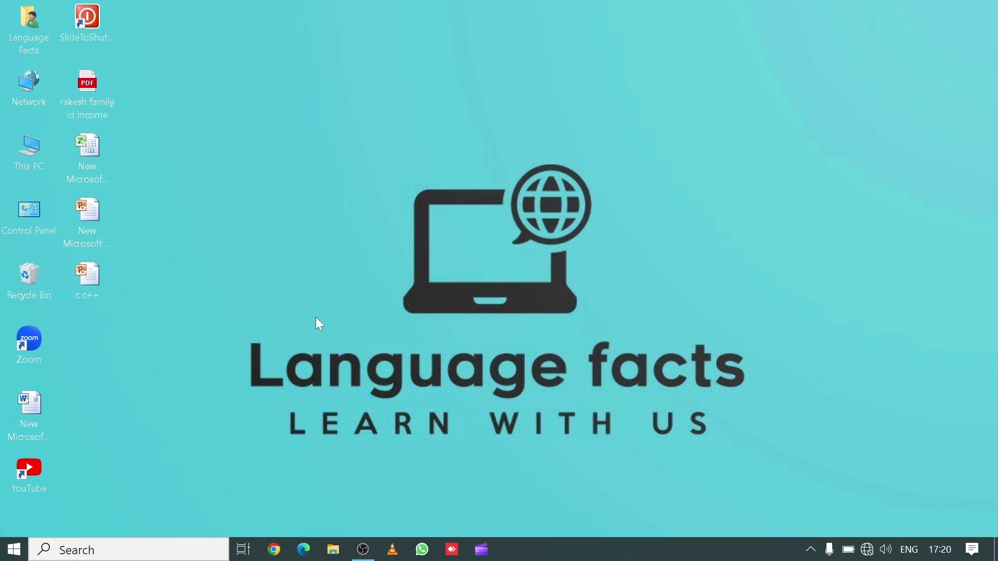
Open Notepad by searching Windows for "note" and move its blank window closer to the desktop's edge.
click(142, 542)
text(note)
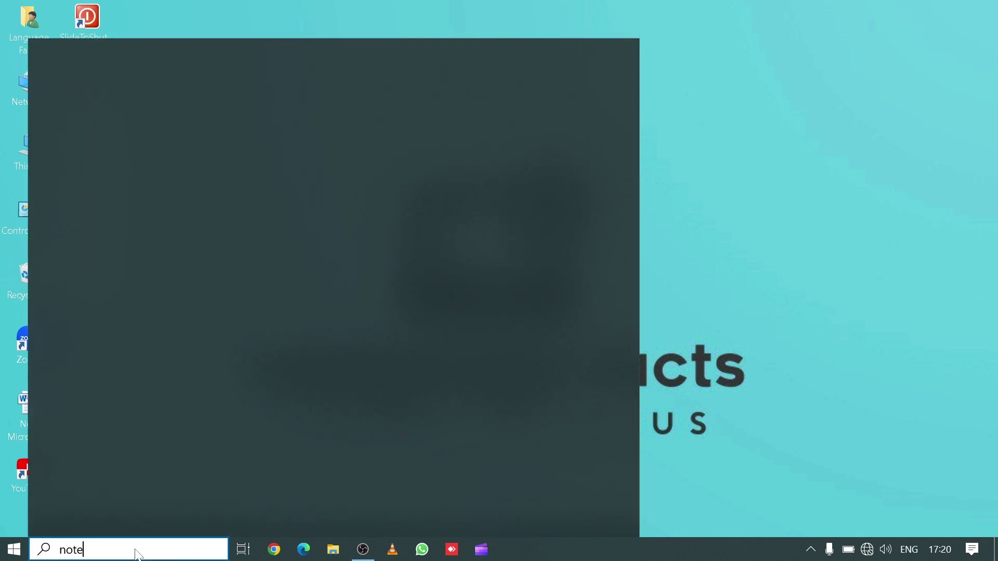
key(Return)
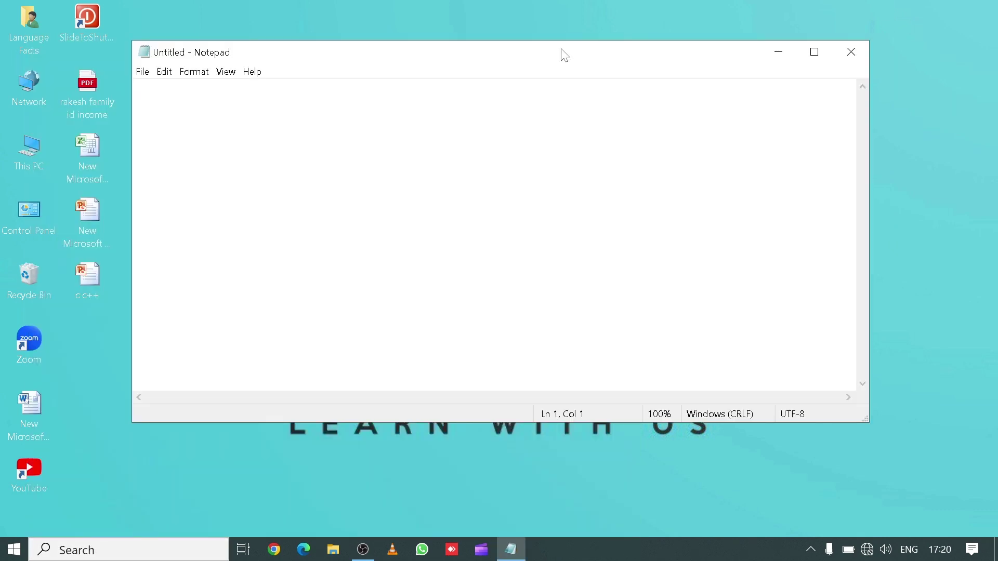
drag(565, 56, 443, 63)
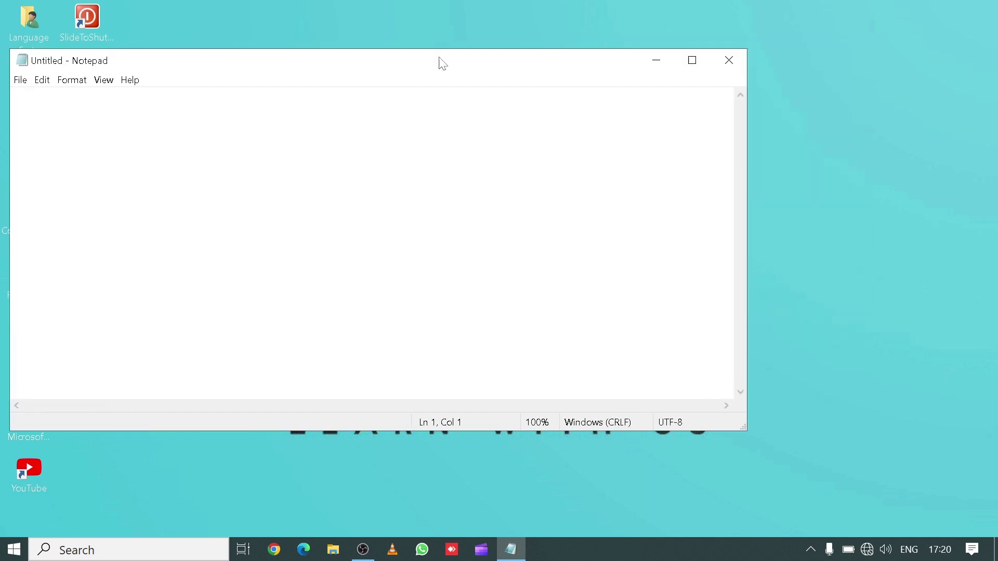
Write "md a d f g j" in the blank Notepad document and save it to the Desktop as name.bat.
text(md a d f g j)
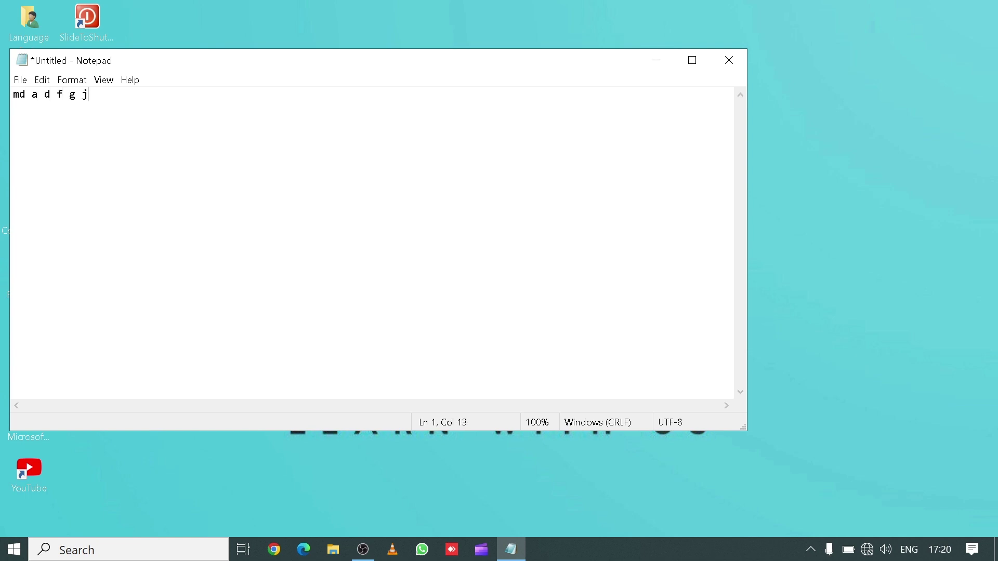
key(ctrl+s)
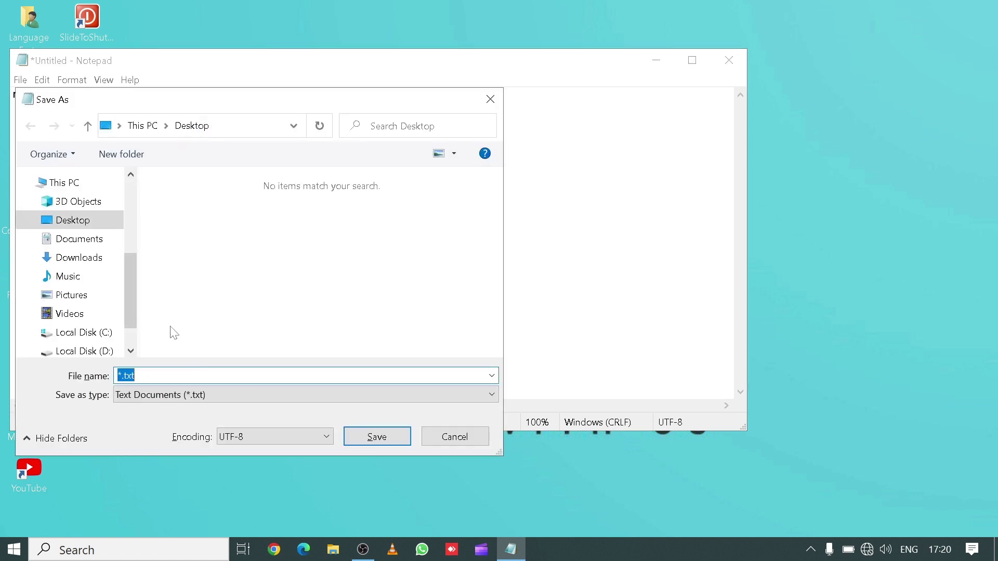
text(name.bat)
click(375, 436)
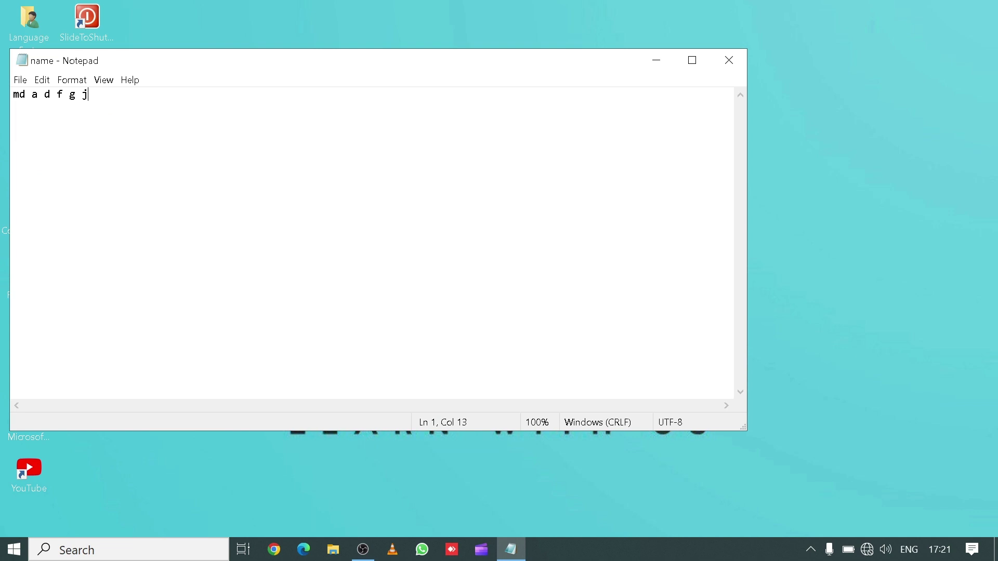
Close Notepad and run the name batch file from the desktop to create the folders.
click(731, 55)
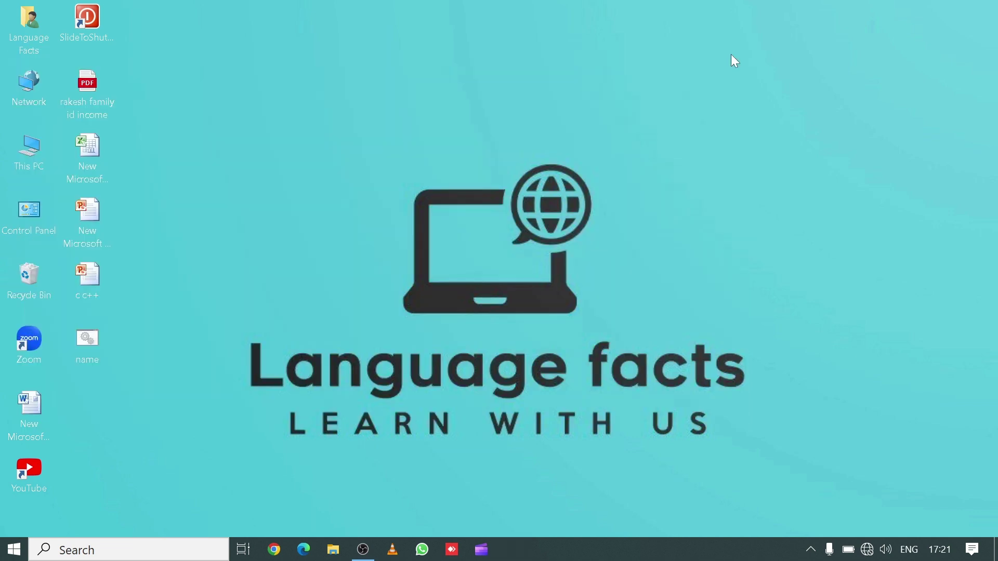
double_click(97, 343)
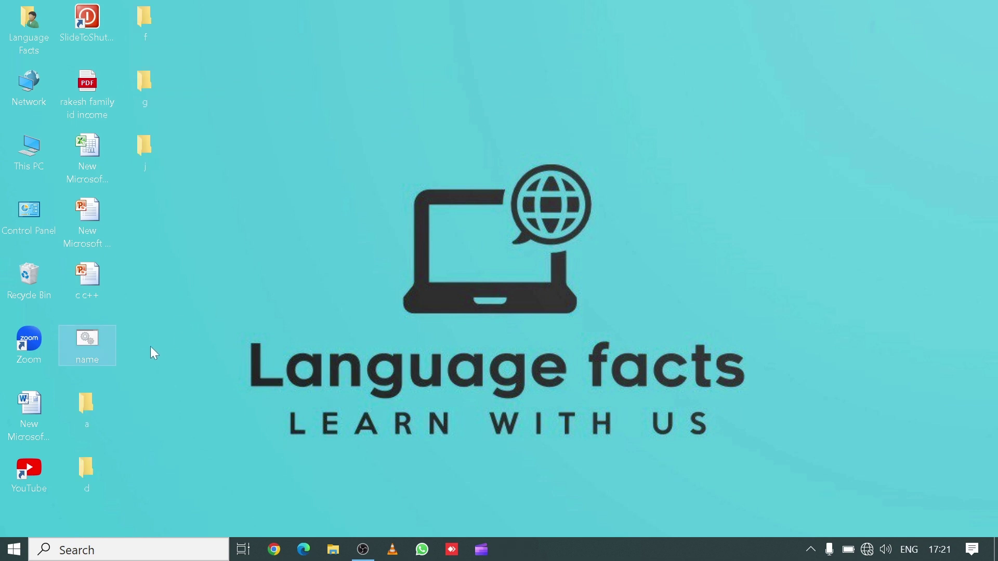
click(362, 549)
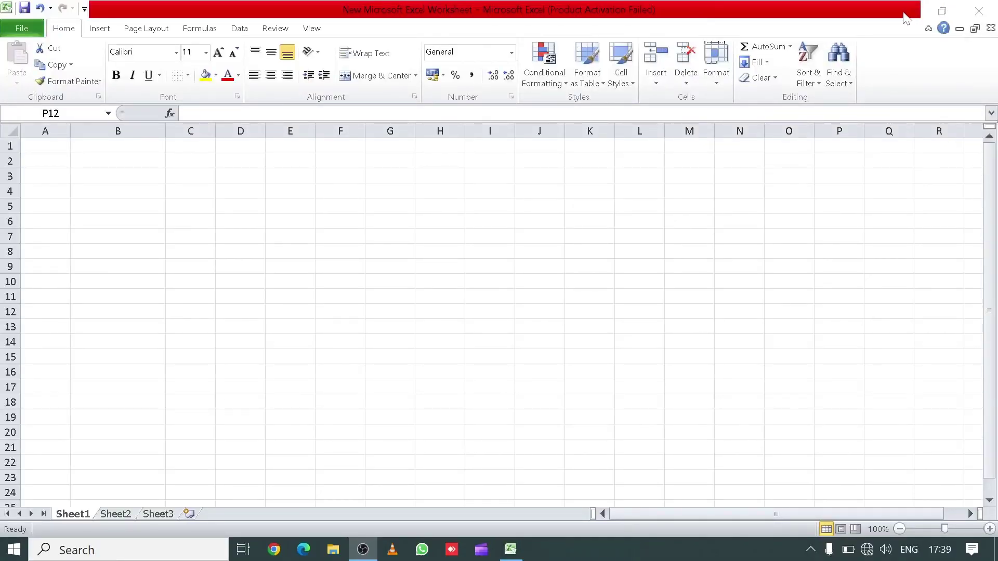
Enter 1 in cell A1 and 2 in cell A2 of the blank Excel sheet.
click(903, 11)
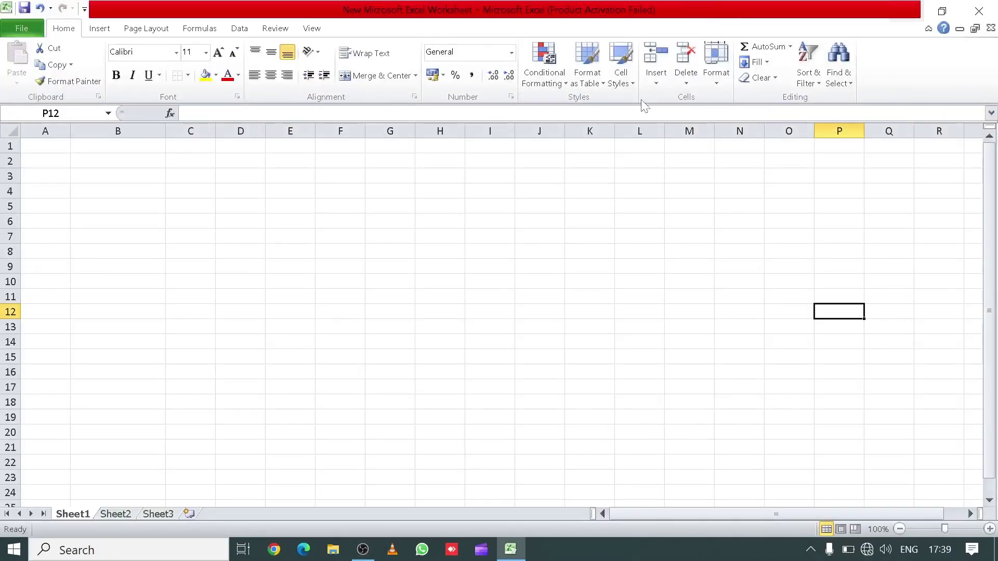
click(54, 148)
text(1)
key(Return)
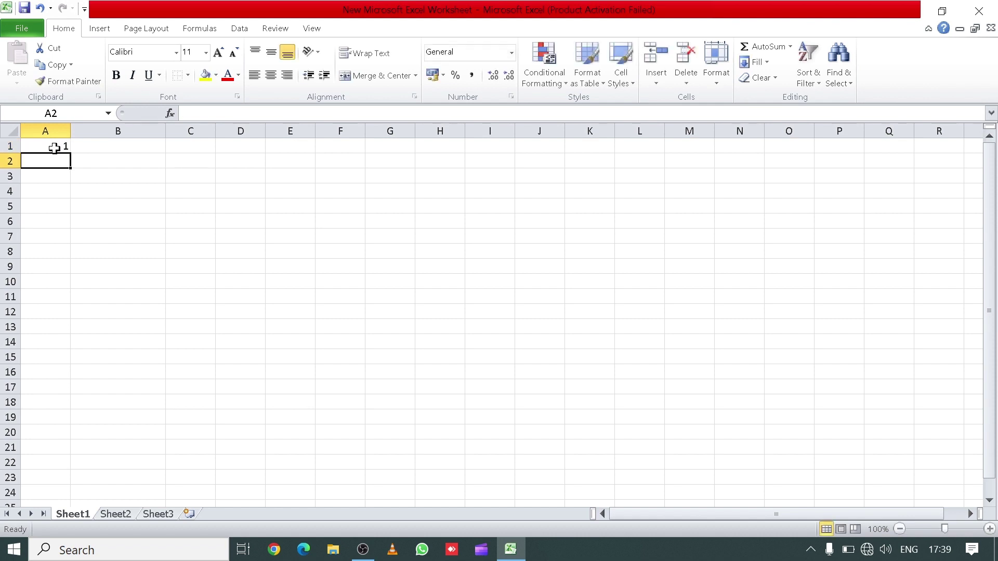
text(2)
key(Return)
Fill the number series from cells A1:A2 down column A to row 30.
click(54, 148)
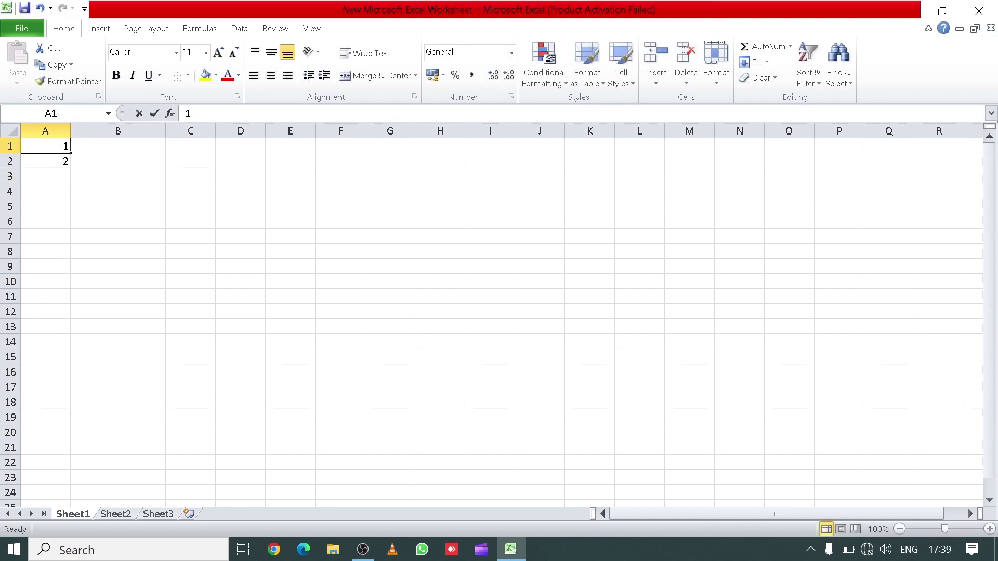
mouse_move(57, 154)
mouse_down()
mouse_move(86, 155)
mouse_move(33, 147)
mouse_move(40, 156)
mouse_up()
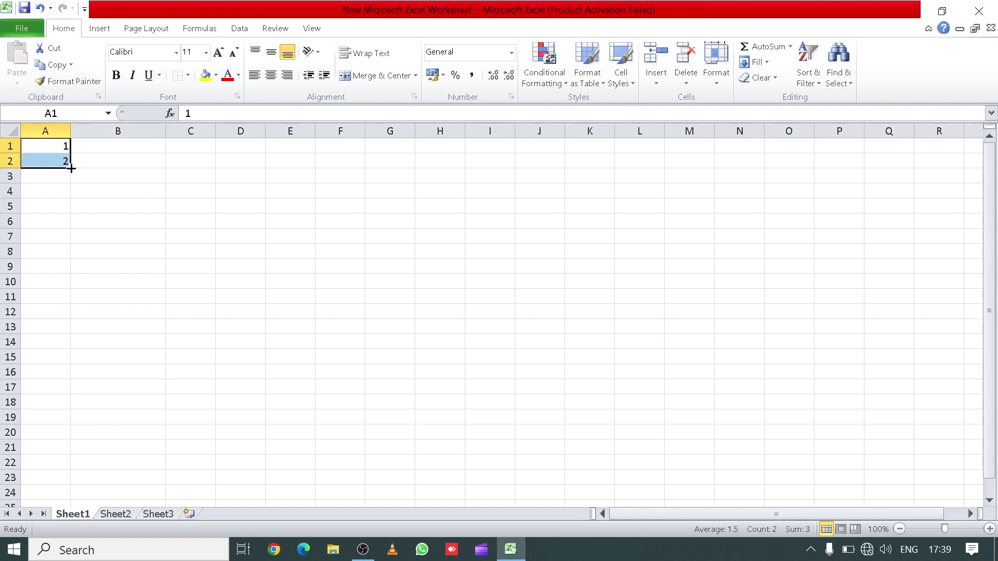
drag(71, 168, 73, 441)
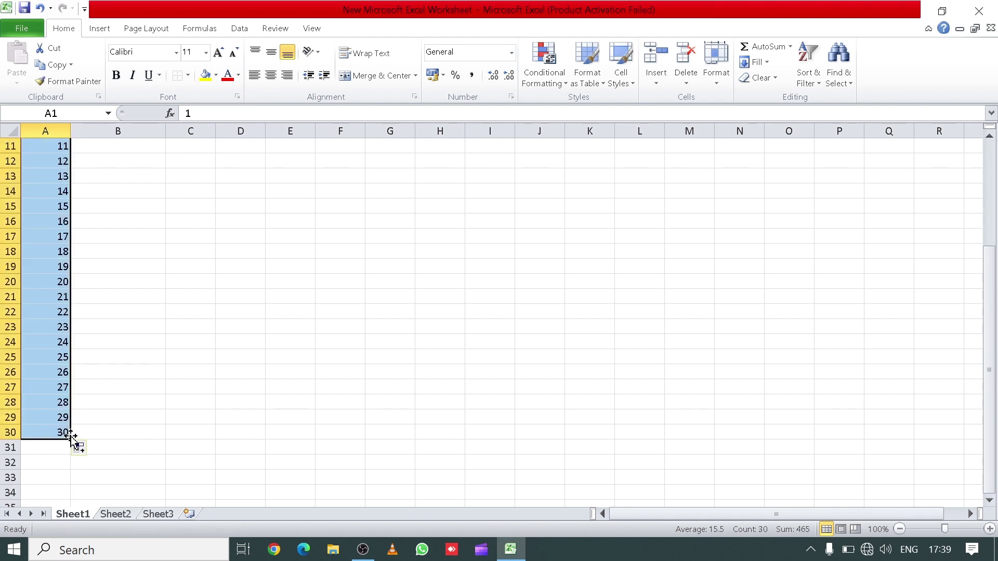
click(136, 407)
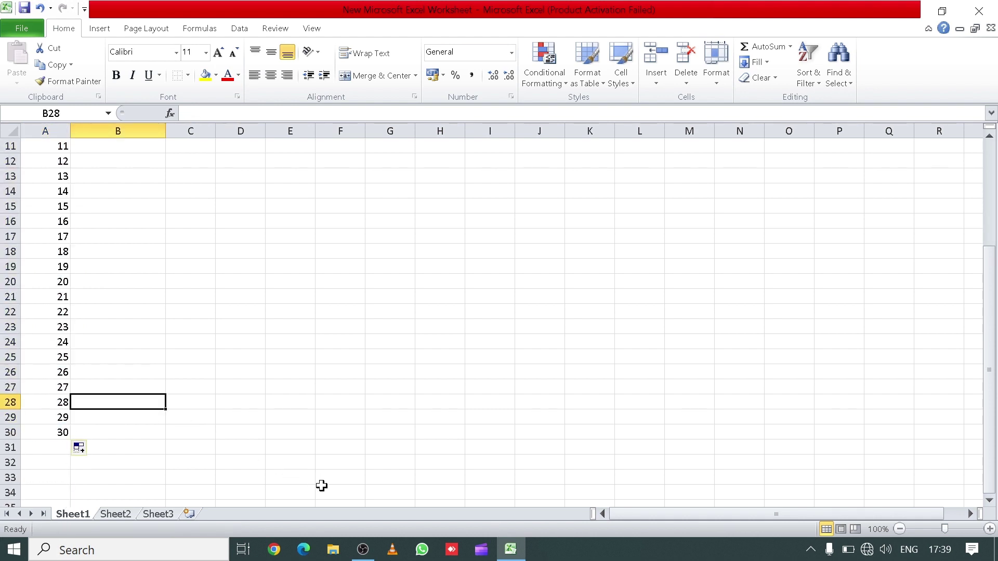
click(364, 549)
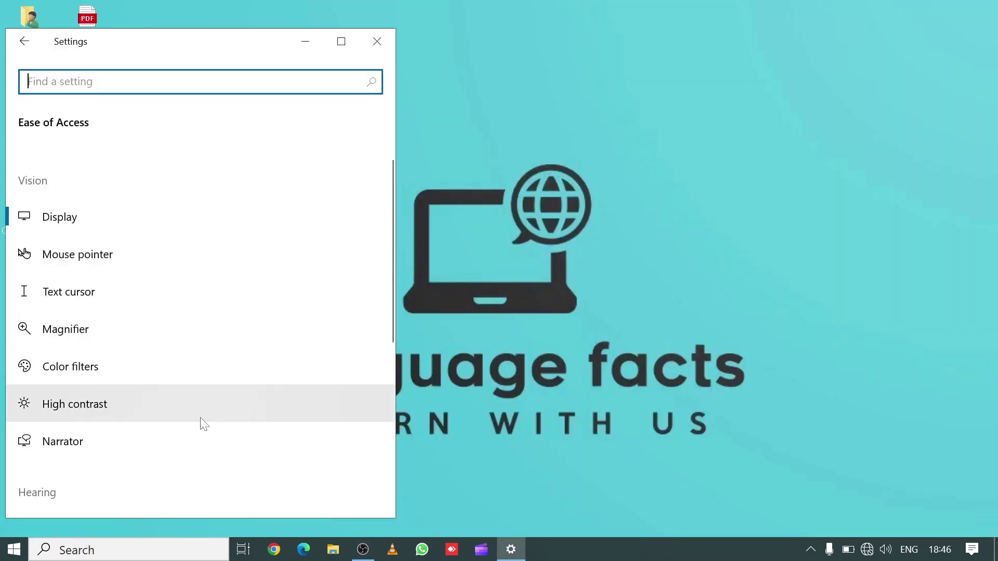
Open Mouse Properties through the other and additional mouse options of the Ease of Access Mouse settings, and move the dialog aside.
scroll(202, 423, down, 5)
scroll(202, 422, down, 2)
click(92, 401)
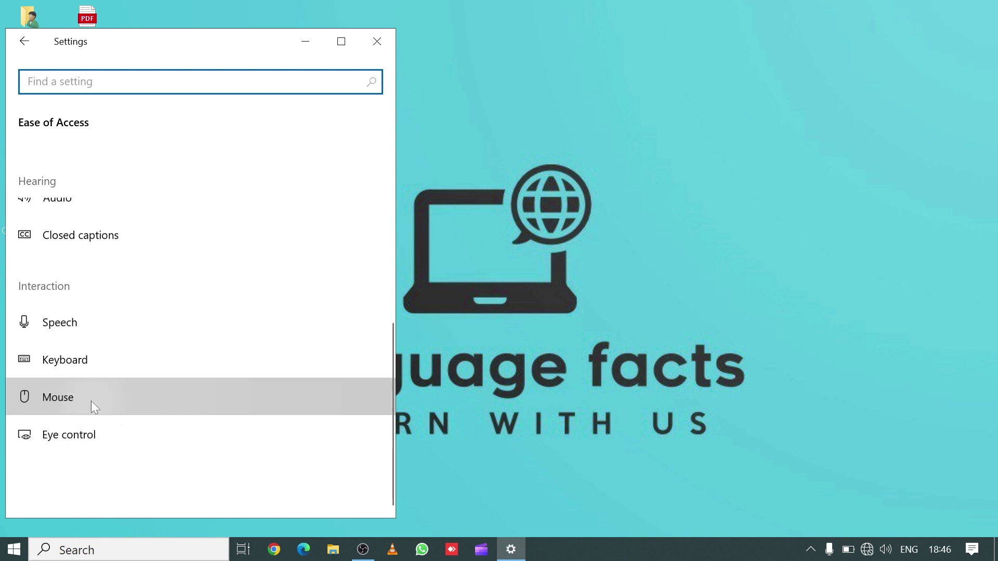
click(85, 273)
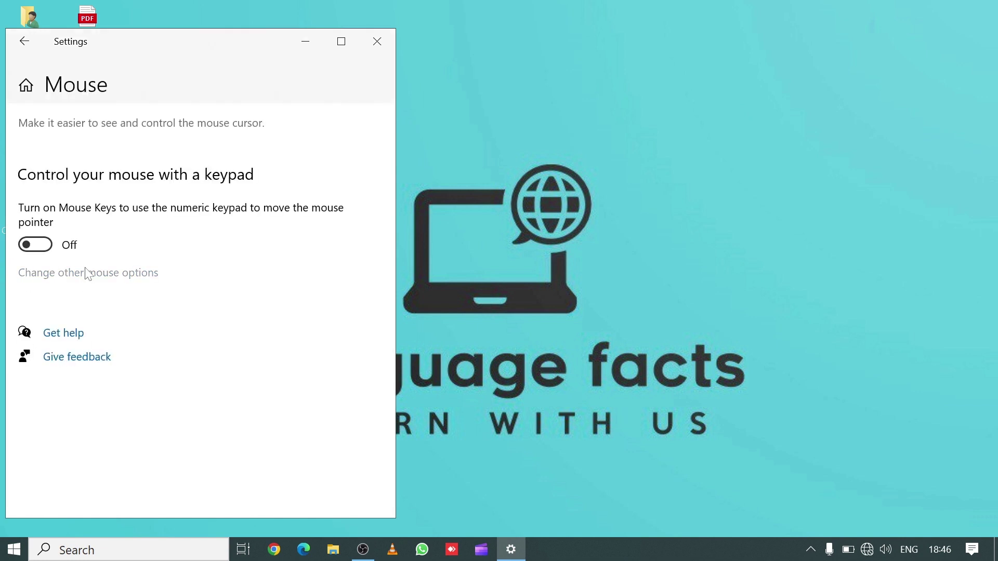
scroll(83, 434, down, 4)
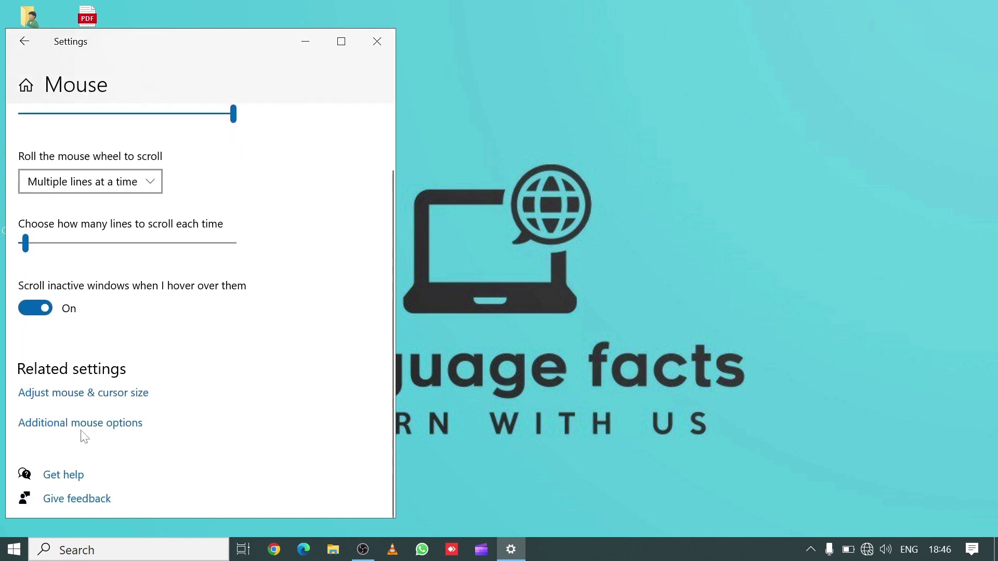
click(70, 425)
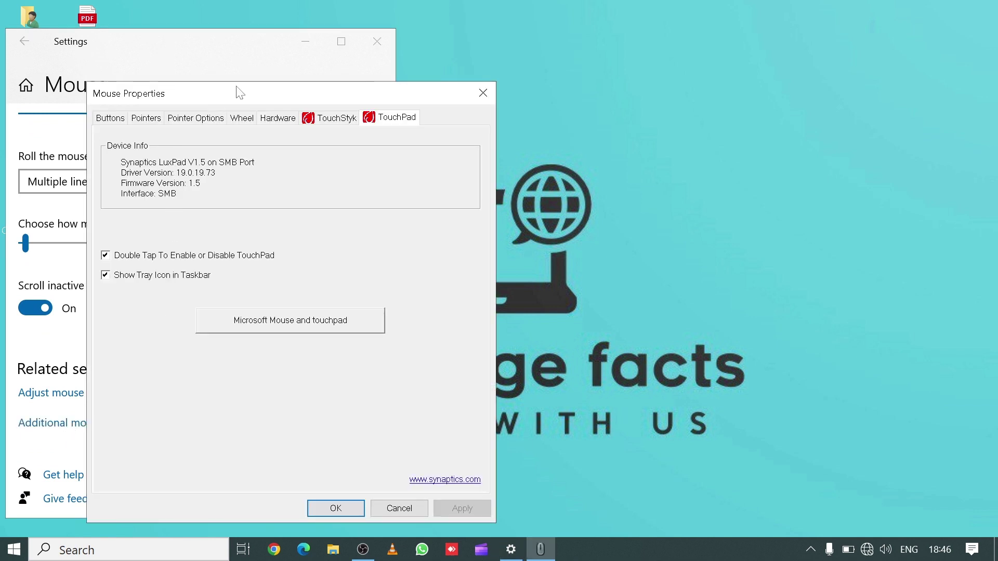
drag(242, 94, 156, 67)
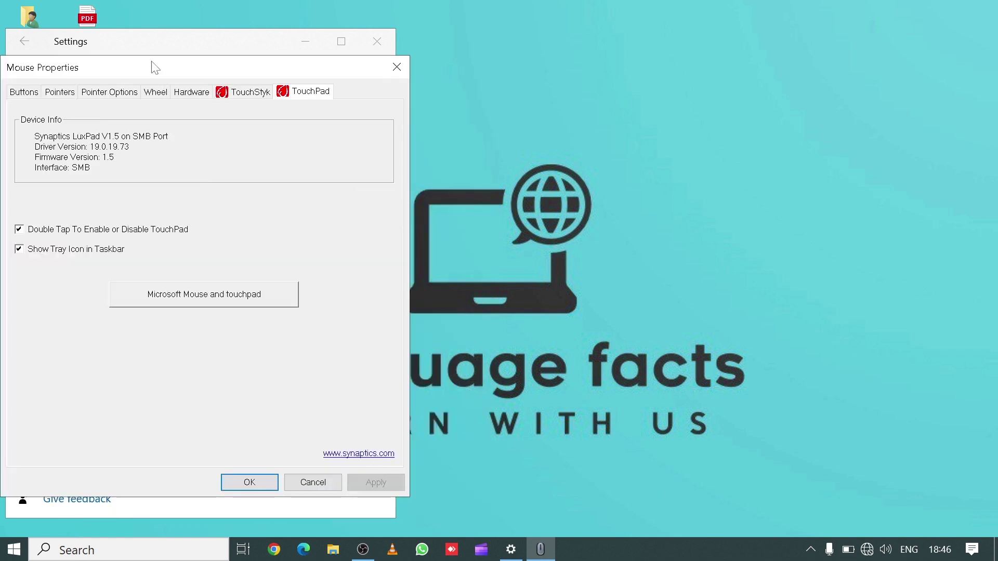
Review the Pointers, Pointer Options, Wheel and Hardware settings in Mouse Properties.
click(59, 93)
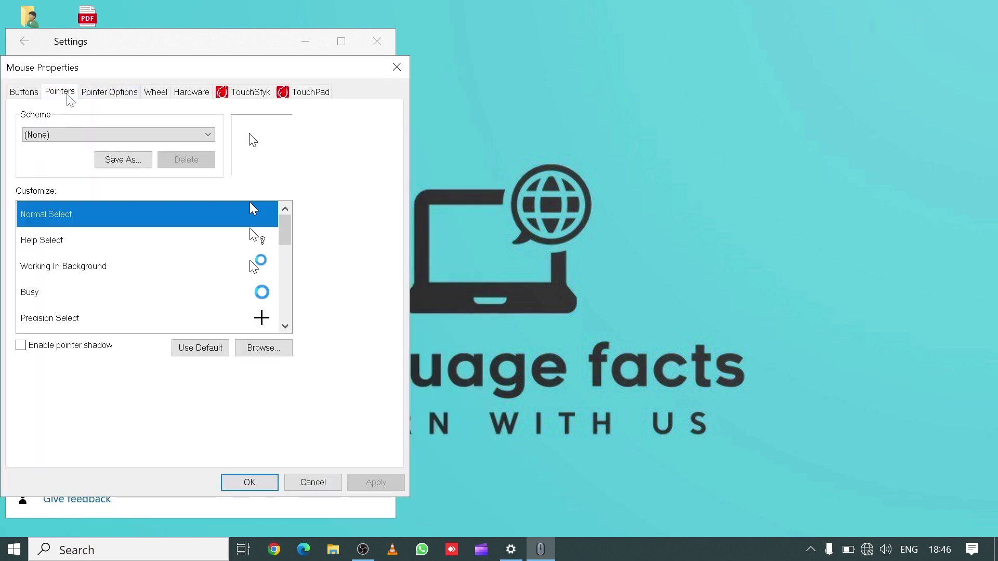
click(104, 93)
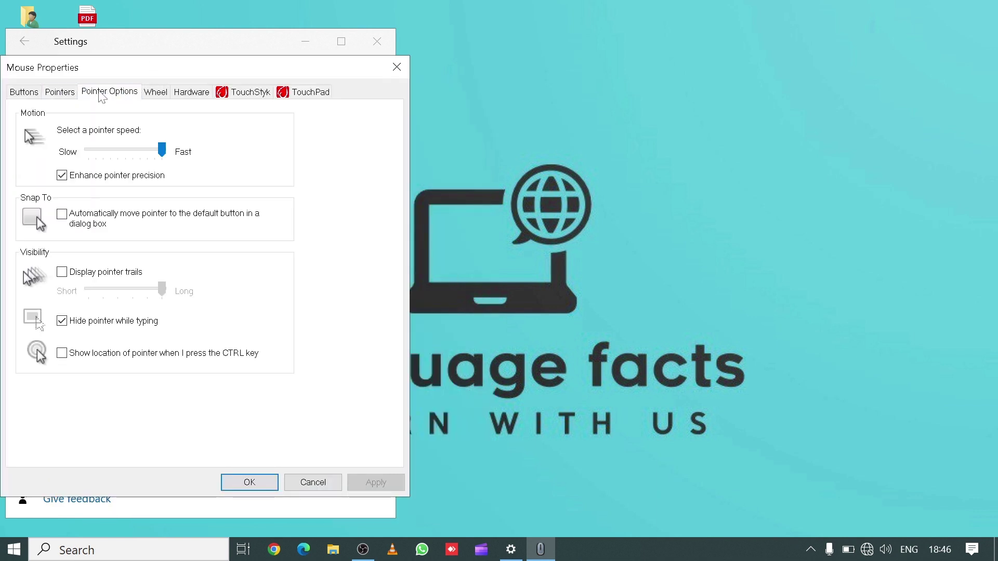
click(68, 89)
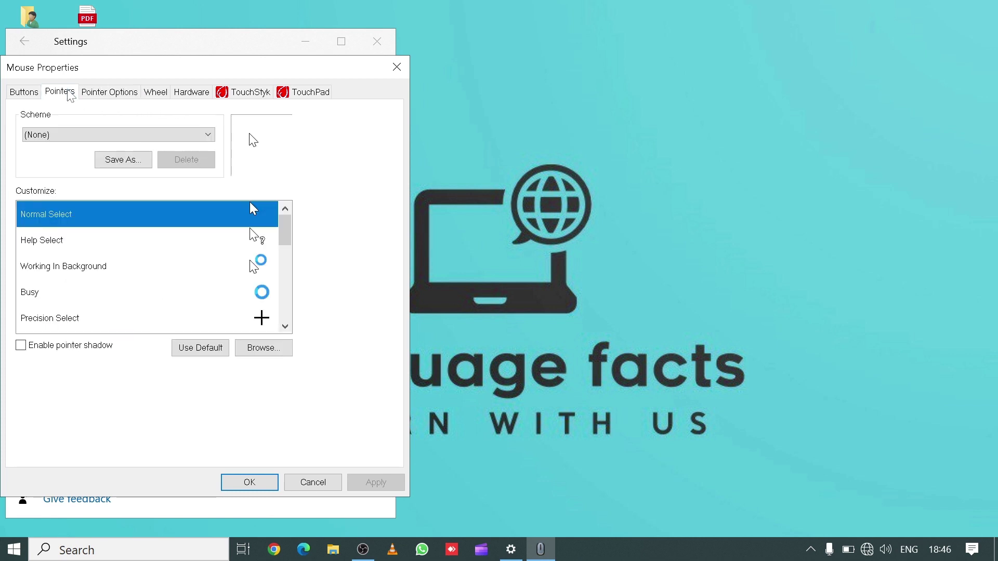
click(101, 95)
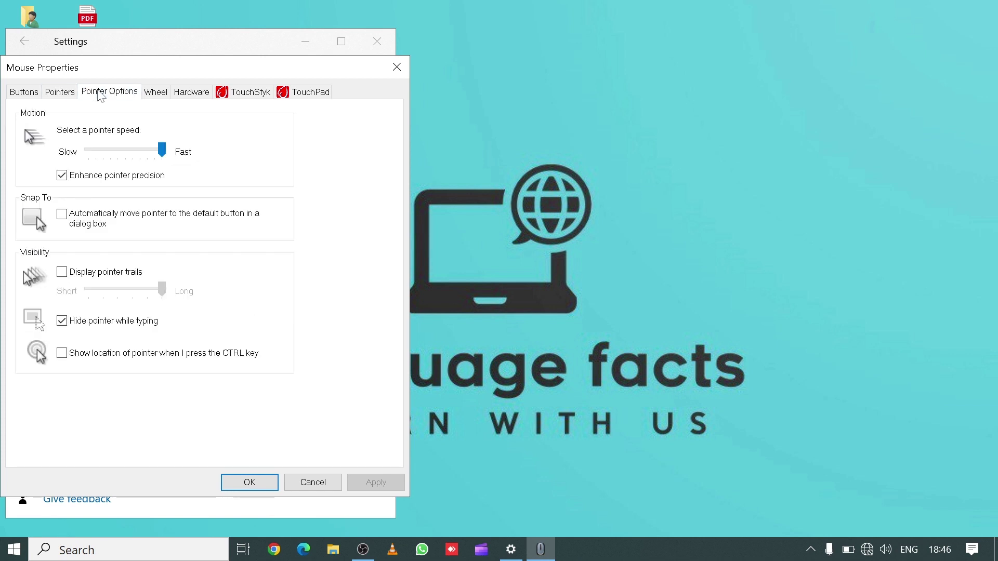
click(153, 96)
click(191, 94)
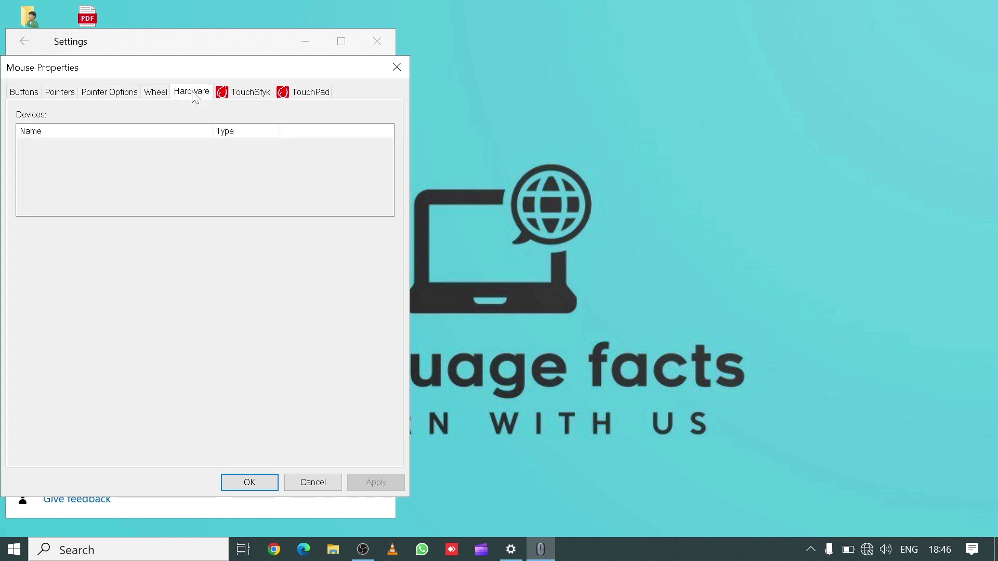
Adjust the double-click speed in the mouse's Buttons settings and apply the change.
click(24, 93)
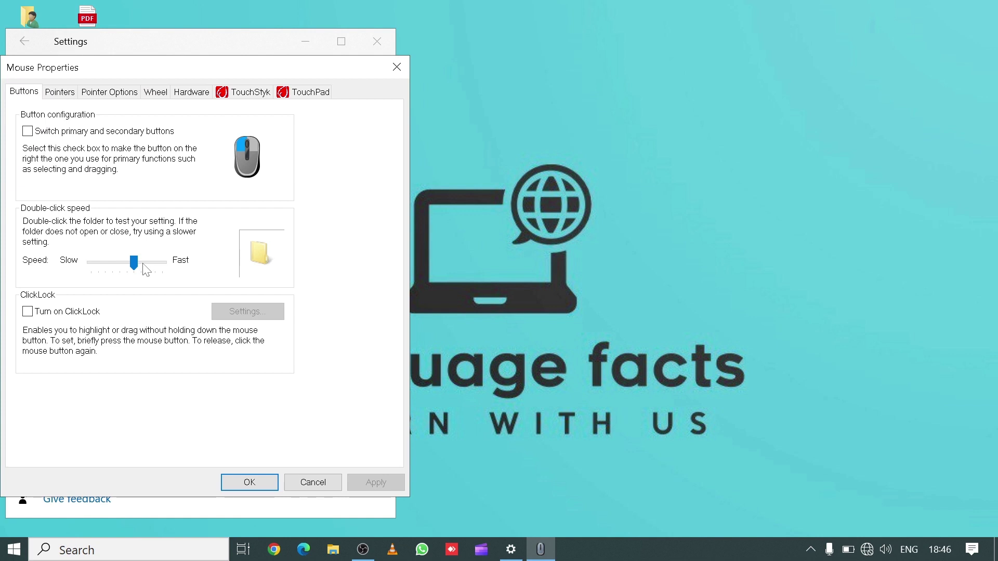
click(144, 263)
click(144, 263)
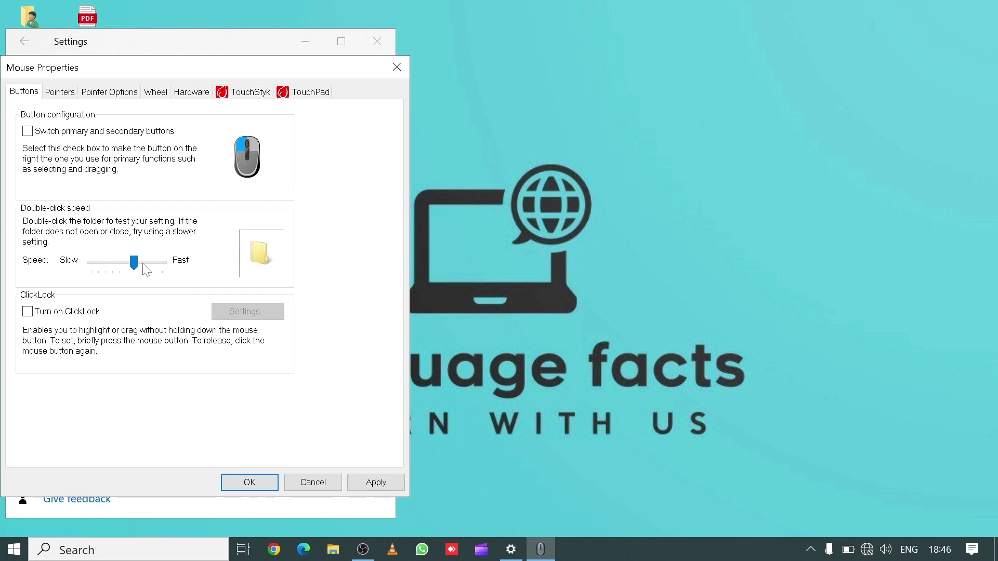
drag(137, 262, 143, 263)
click(375, 482)
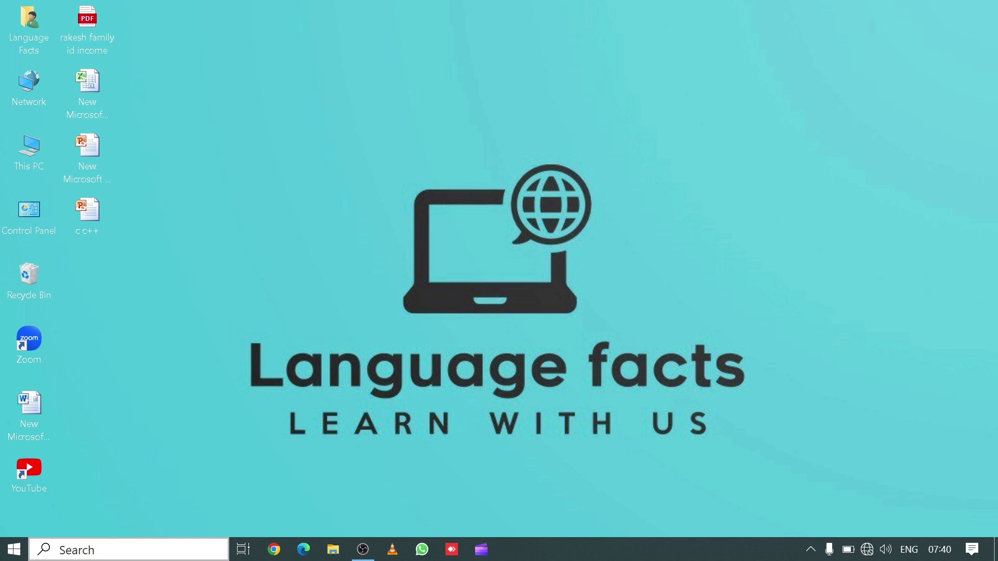
Open Command Prompt by searching Windows for "cmd" and run winsat disk -drive c to assess the C drive's speed.
click(138, 554)
text(cmd)
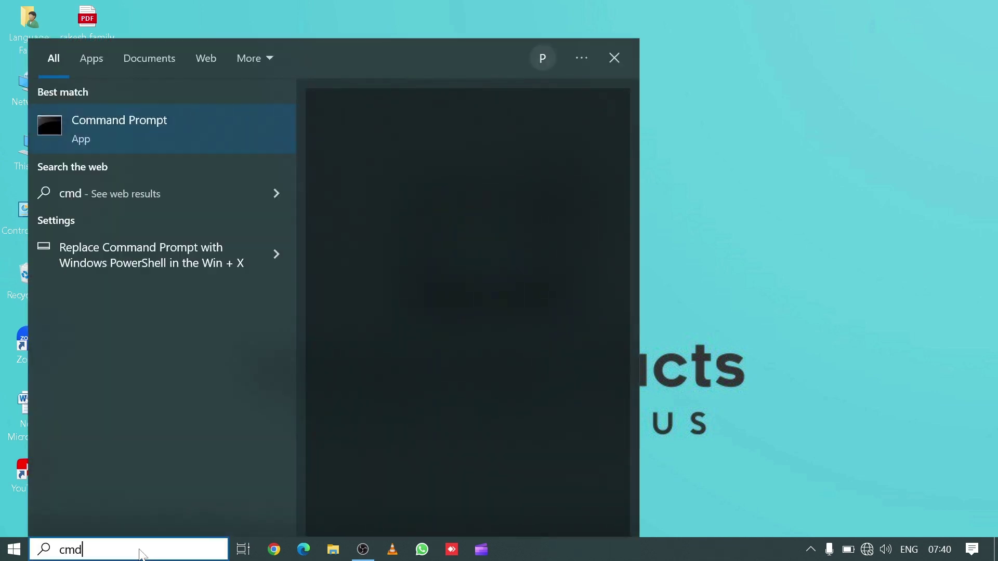
key(Return)
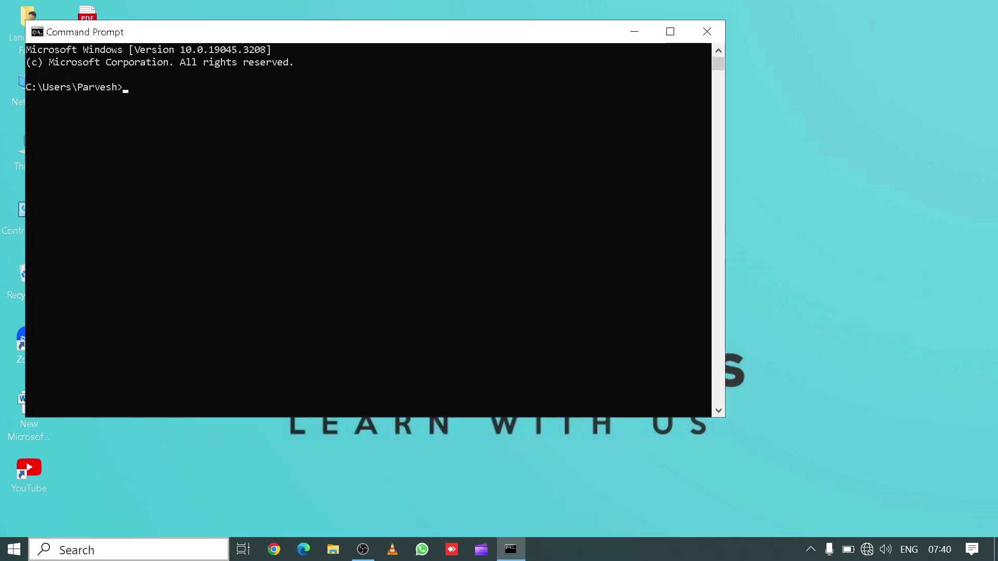
text(winsat disk -drive c)
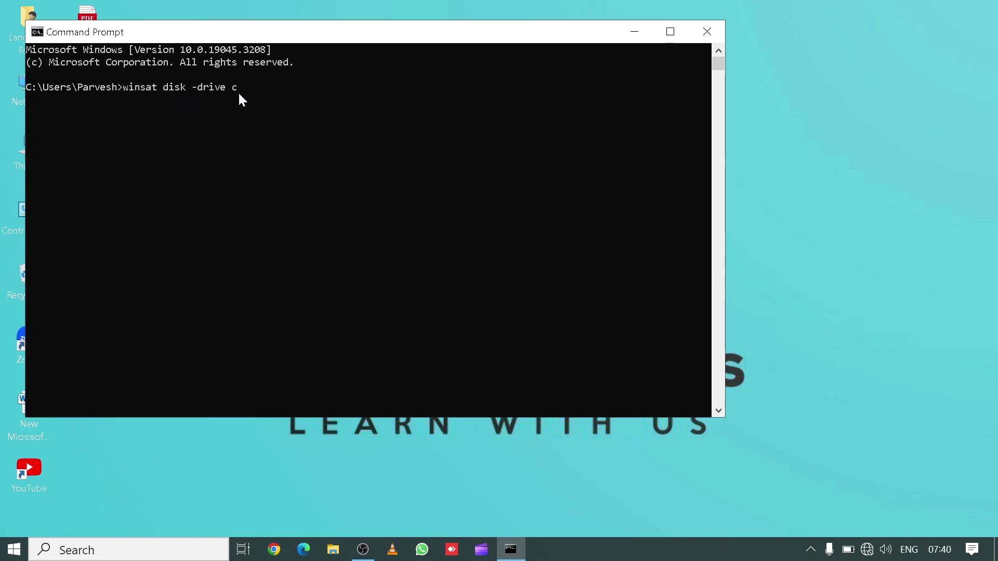
key(Return)
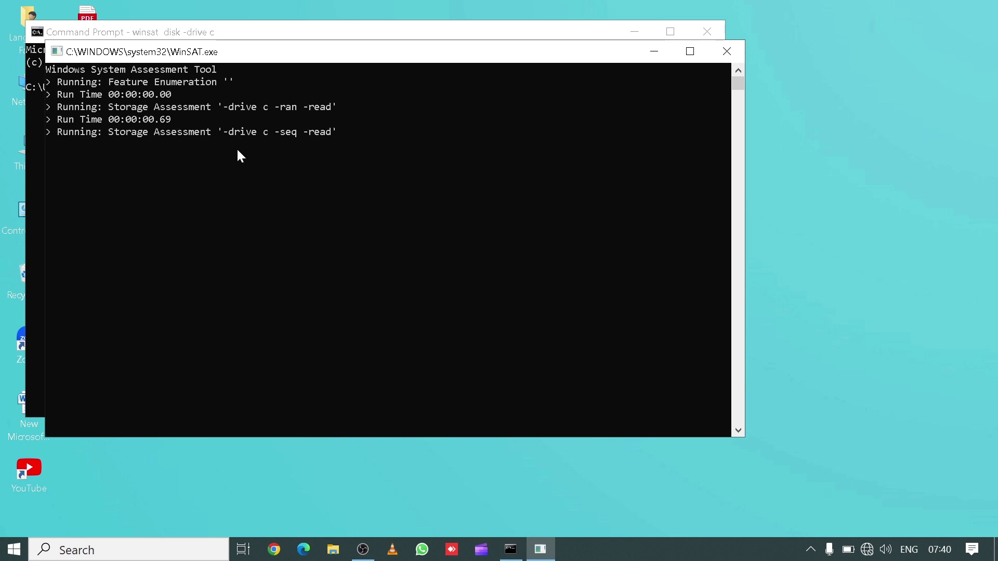
click(364, 550)
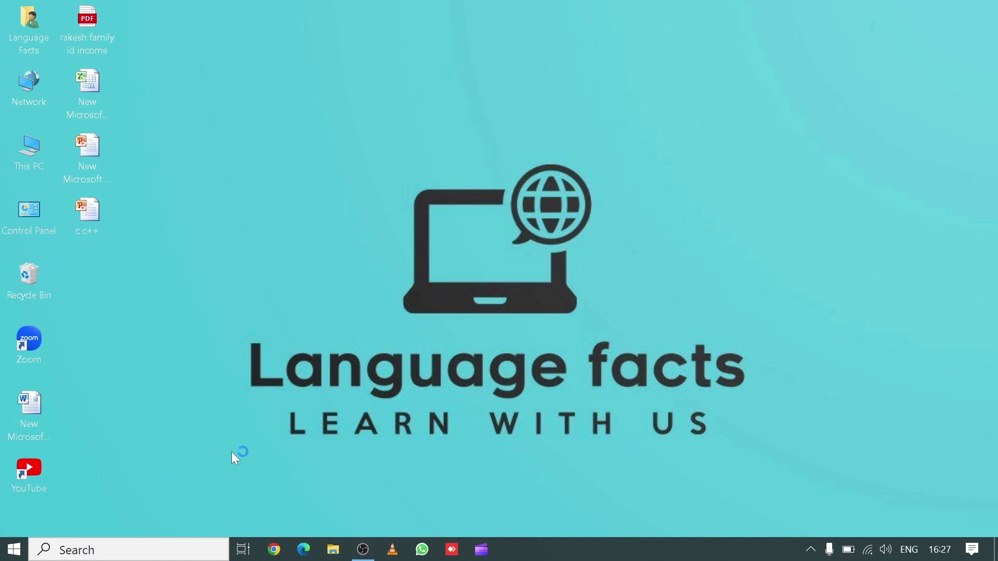
Open a command prompt by running CMD from the Run dialog and move its window closer to the desktop's edge.
click(138, 556)
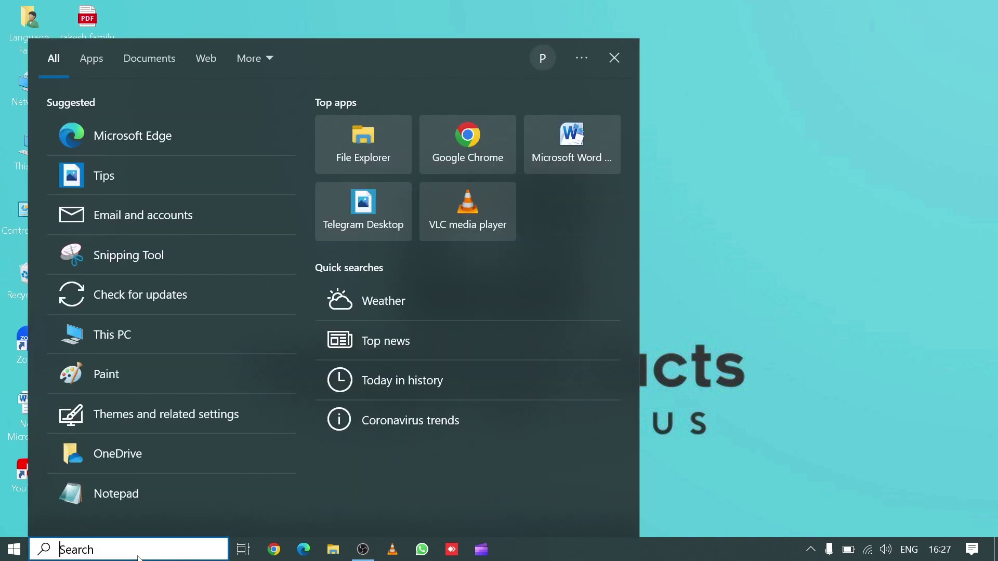
key(super+r)
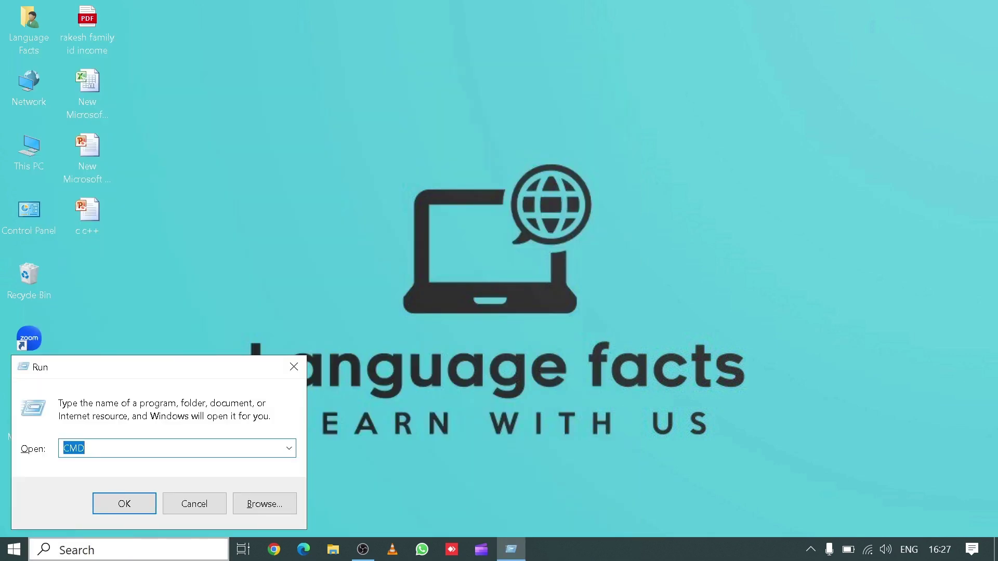
key(Return)
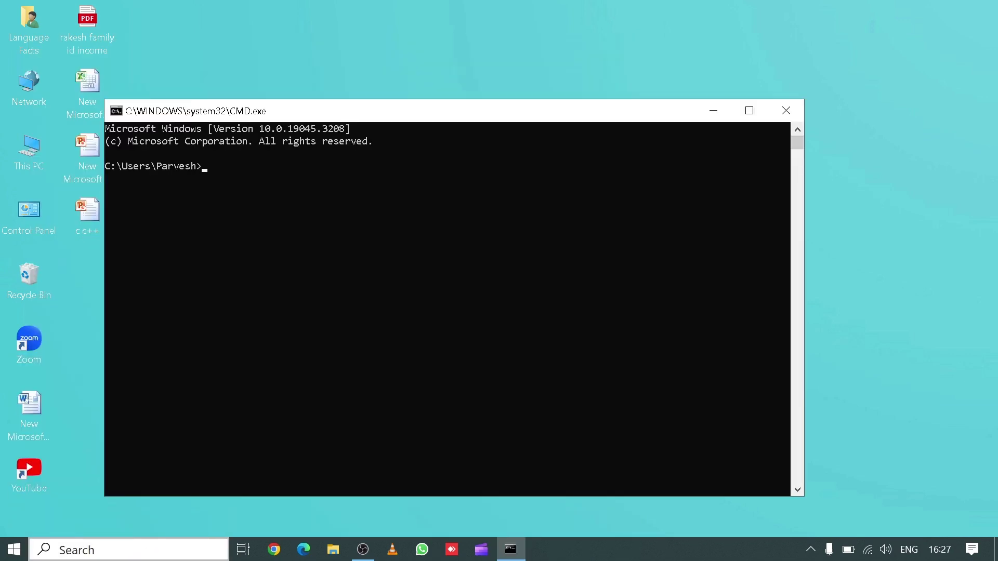
drag(424, 111, 319, 46)
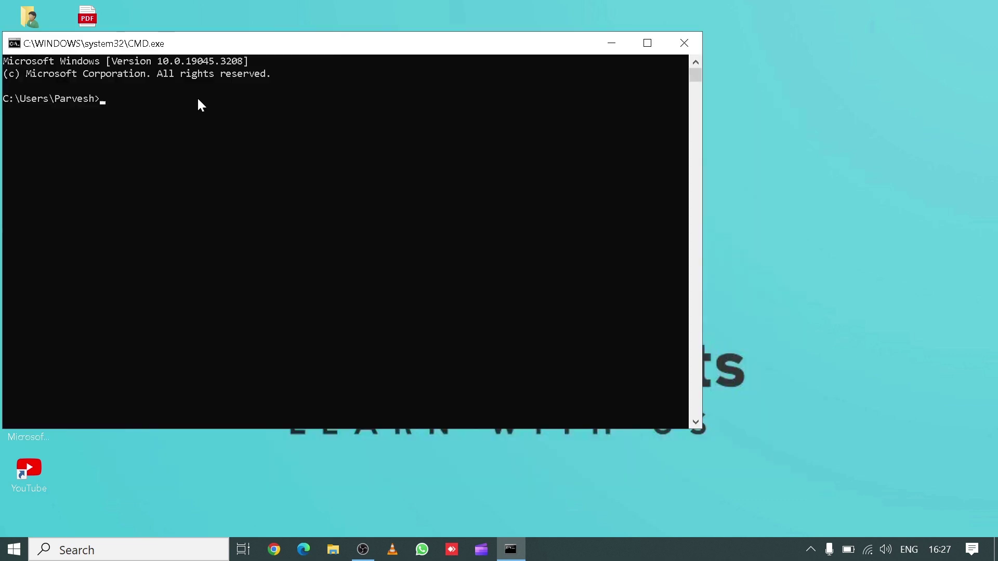
Run netsh wlan to list the available wireless network commands.
text(netsh wlan)
key(Return)
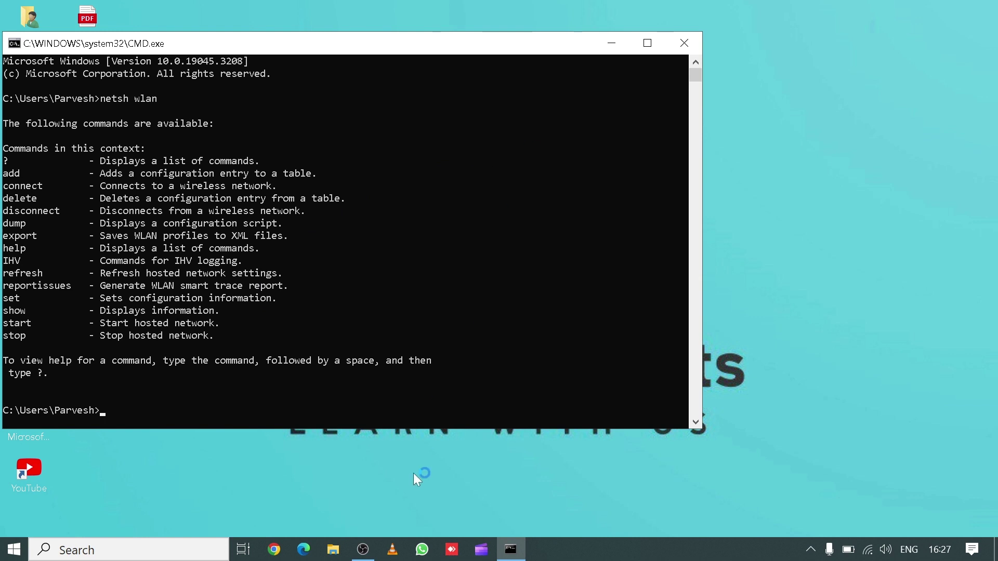
click(363, 550)
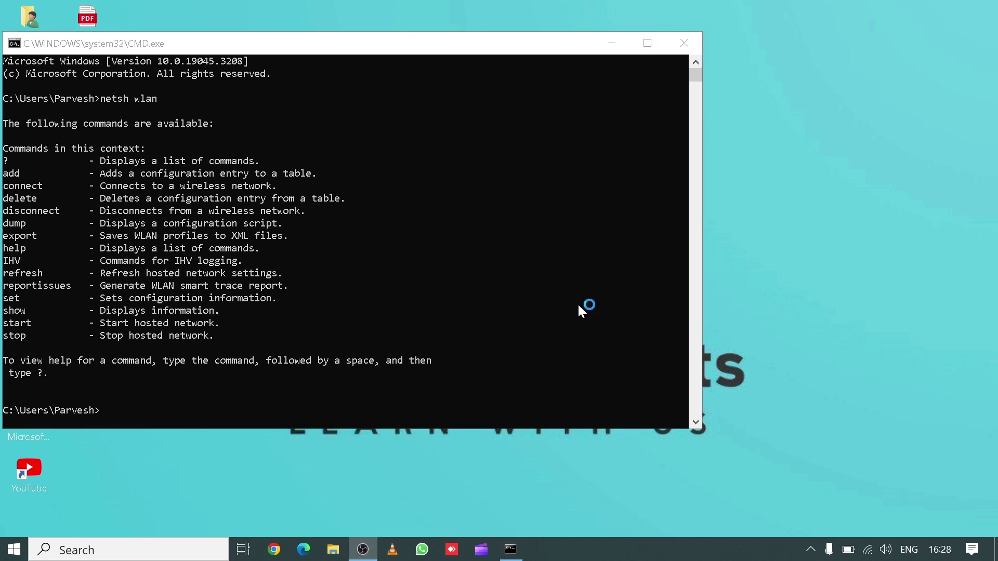